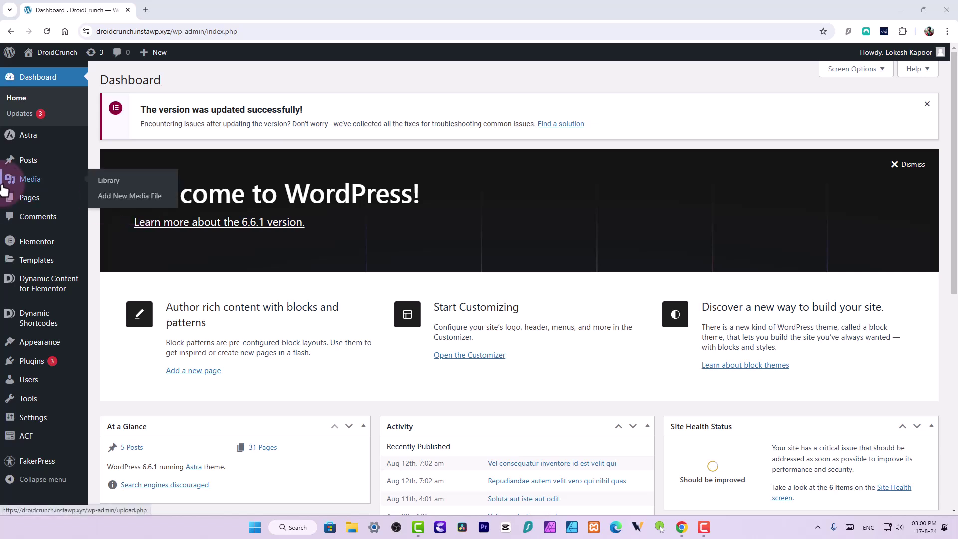
Publish a new page titled 'Logo Slider' and open it in the Elementor editor
mouse_move(67, 202)
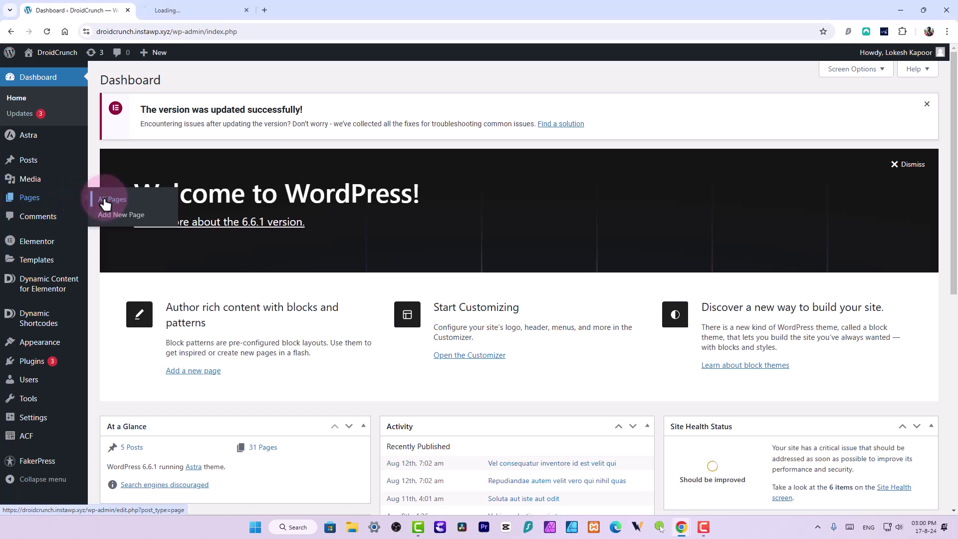
left_click(177, 10)
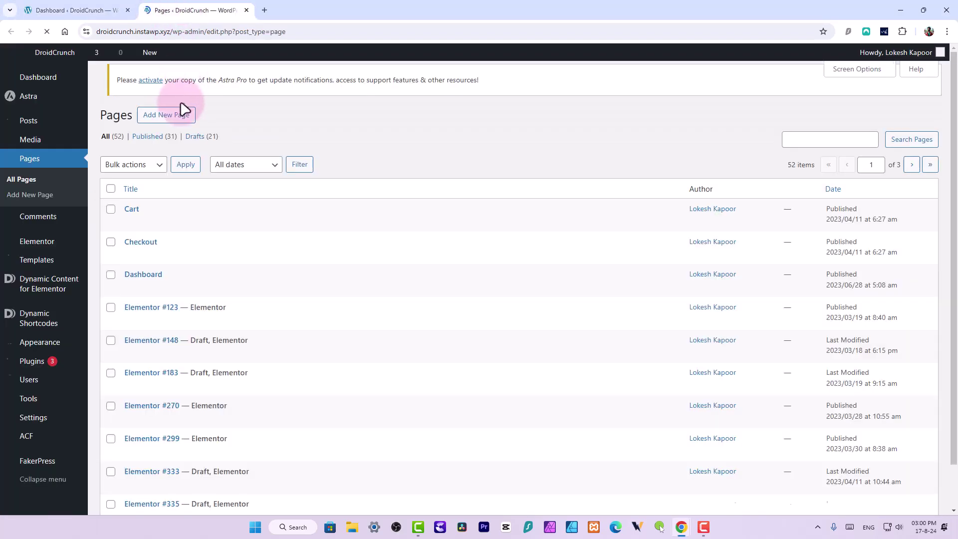
left_click(181, 84)
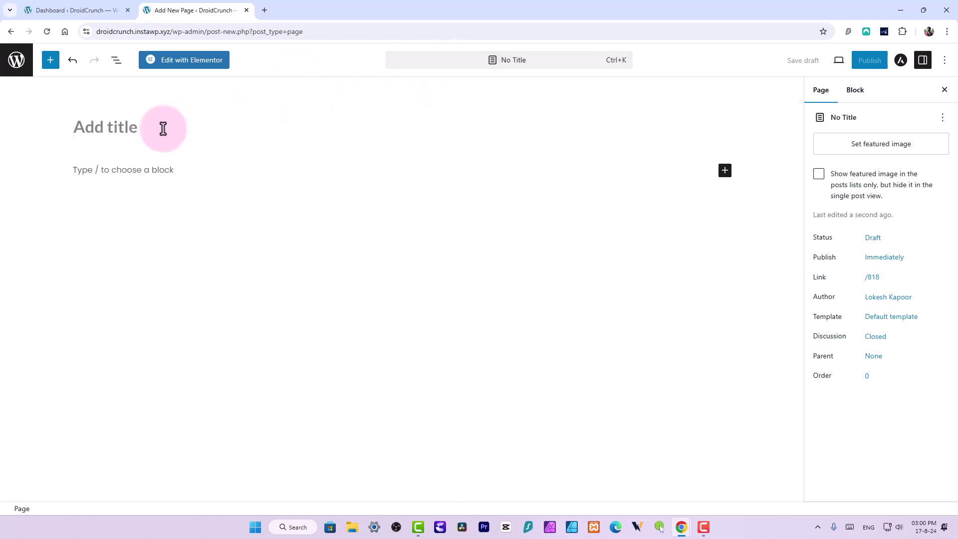
left_click(163, 128)
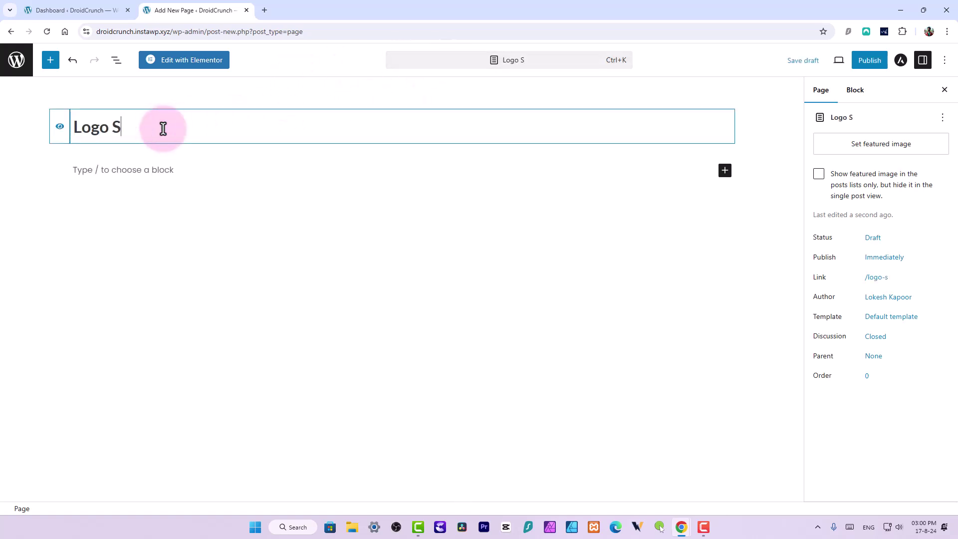
left_click(877, 61)
left_click(876, 65)
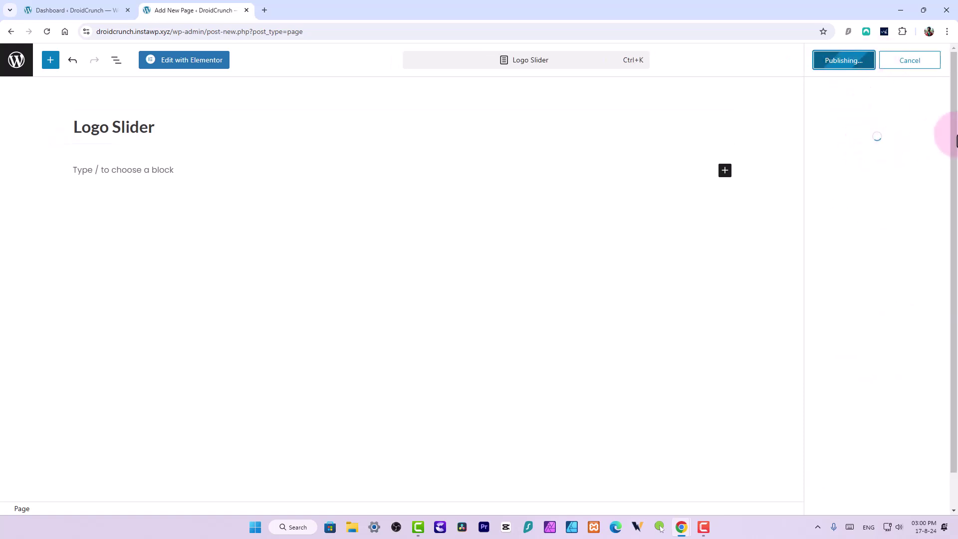
left_click(191, 61)
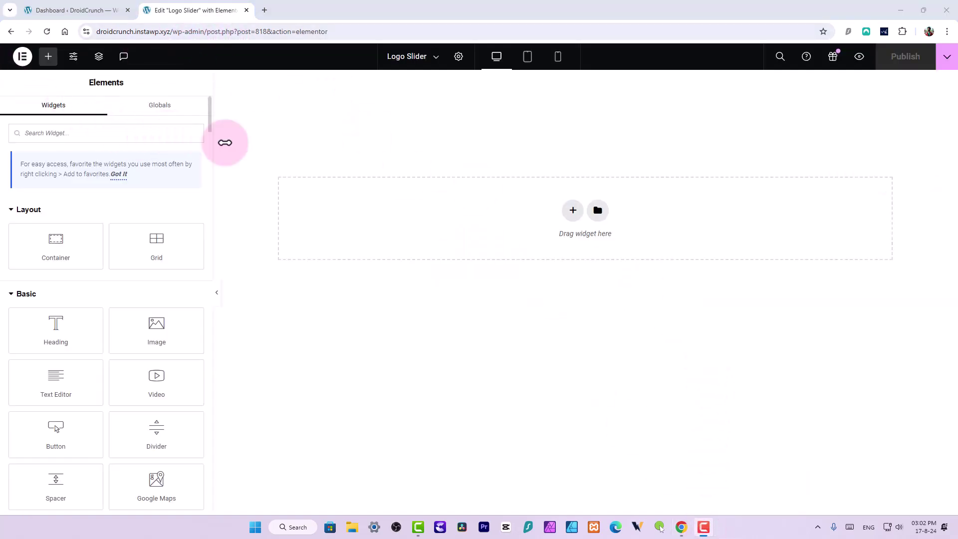
Search 'sl' in the Elements panel and drop the Image Carousel widget into the empty section
left_click(152, 130)
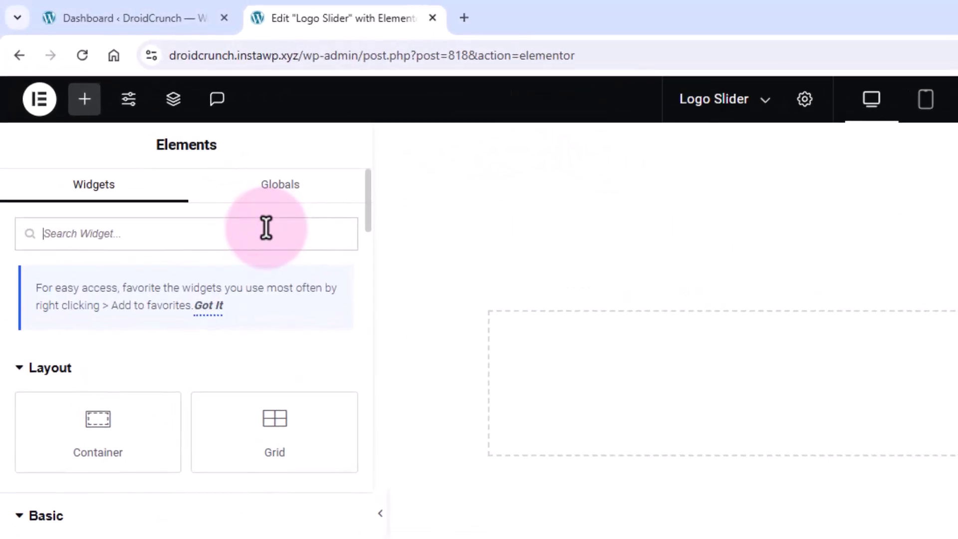
type("slider")
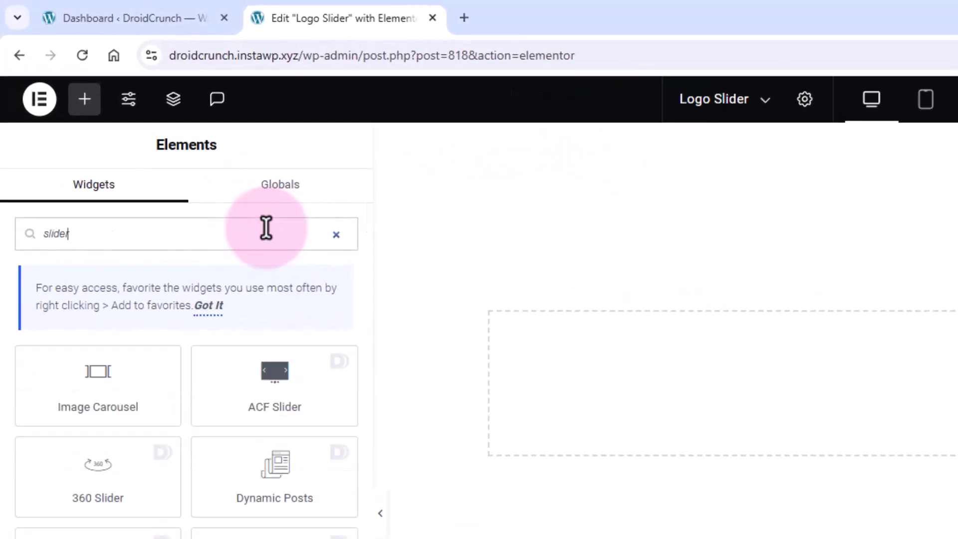
left_click_drag(68, 384, 632, 431)
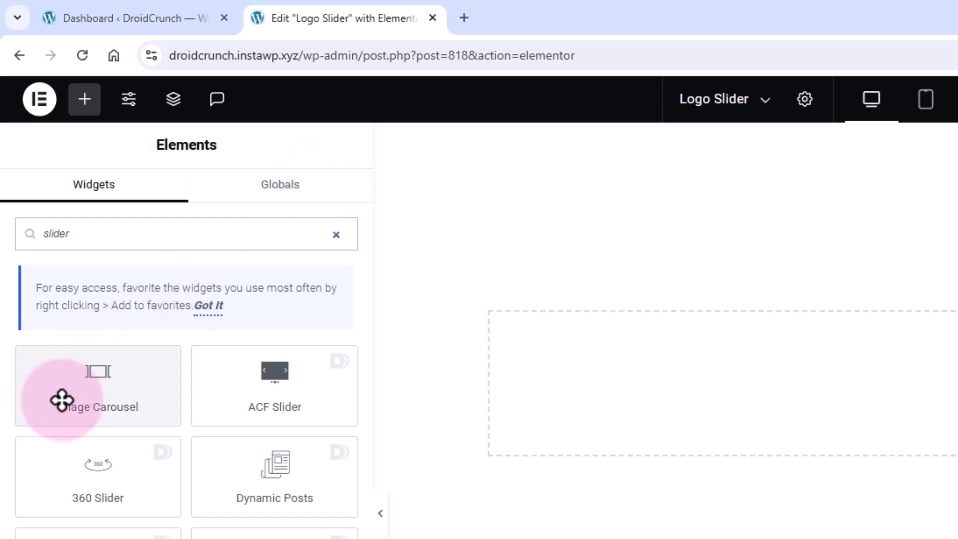
left_click_drag(548, 408, 672, 366)
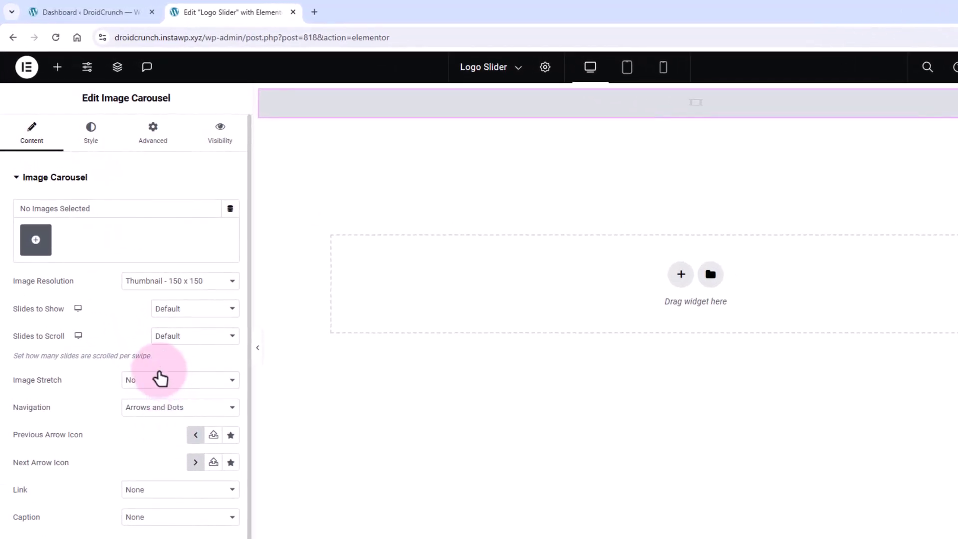
Select the nine black logos (leaf, half-circle, mountain, R, 9, A, g, N, X) and insert them as a gallery
left_click(36, 248)
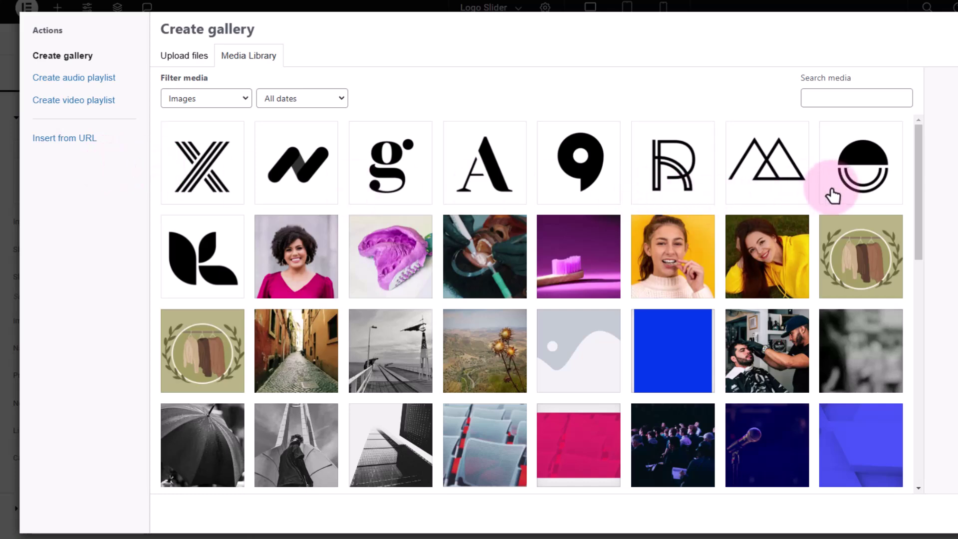
left_click(201, 248)
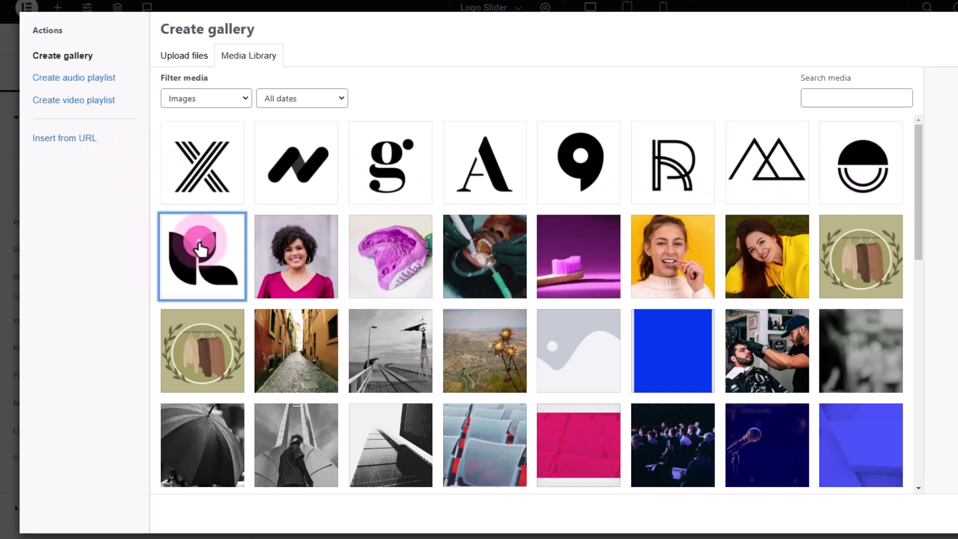
left_click(838, 172)
left_click(805, 177)
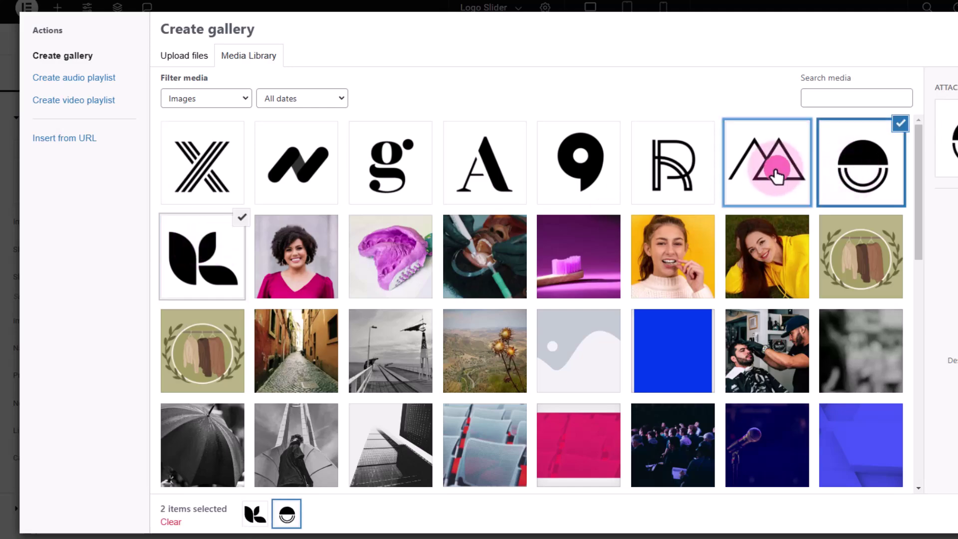
left_click(668, 159)
left_click(584, 160)
left_click(499, 155)
left_click(414, 160)
left_click(297, 162)
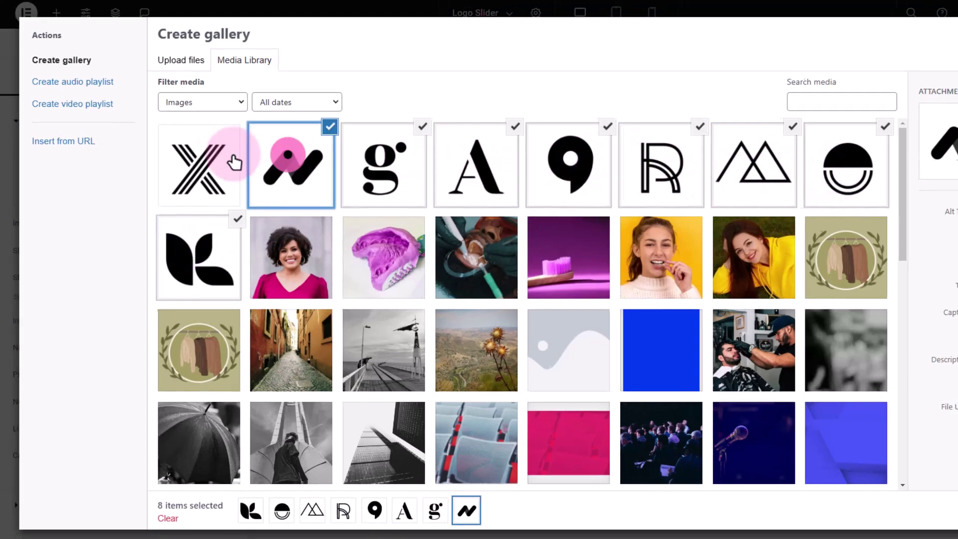
left_click(202, 162)
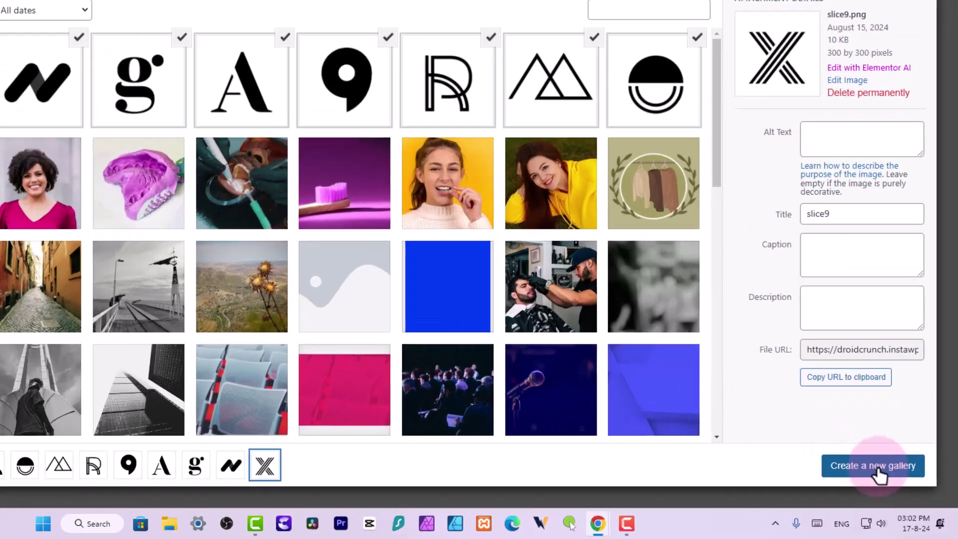
left_click(876, 469)
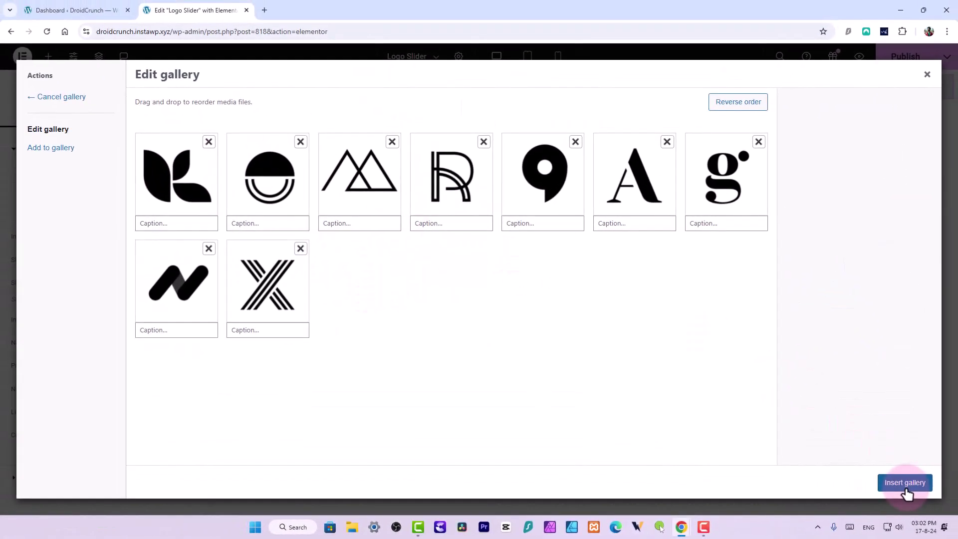
left_click(905, 483)
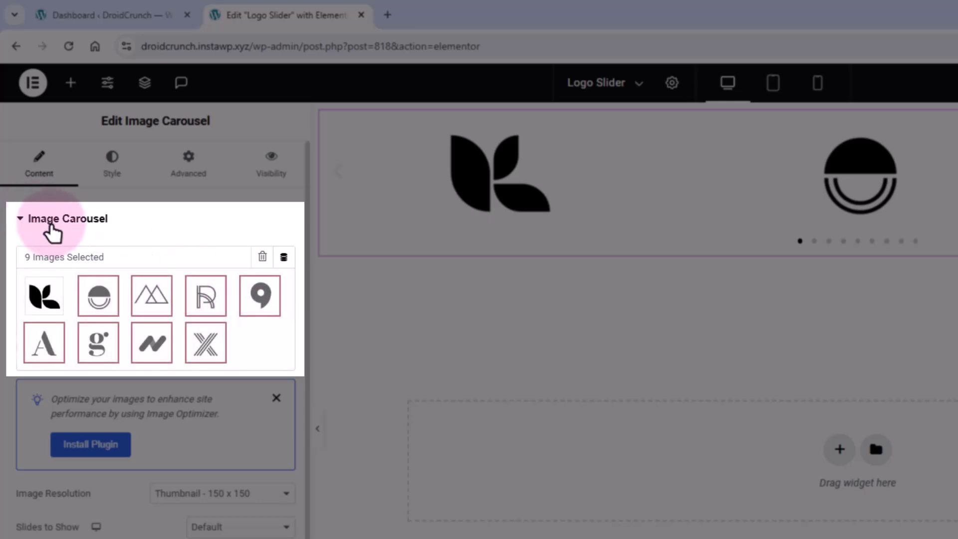
Set the carousel's Image Resolution to Full and Slides to Show to 5
scroll(164, 324, "down", 2)
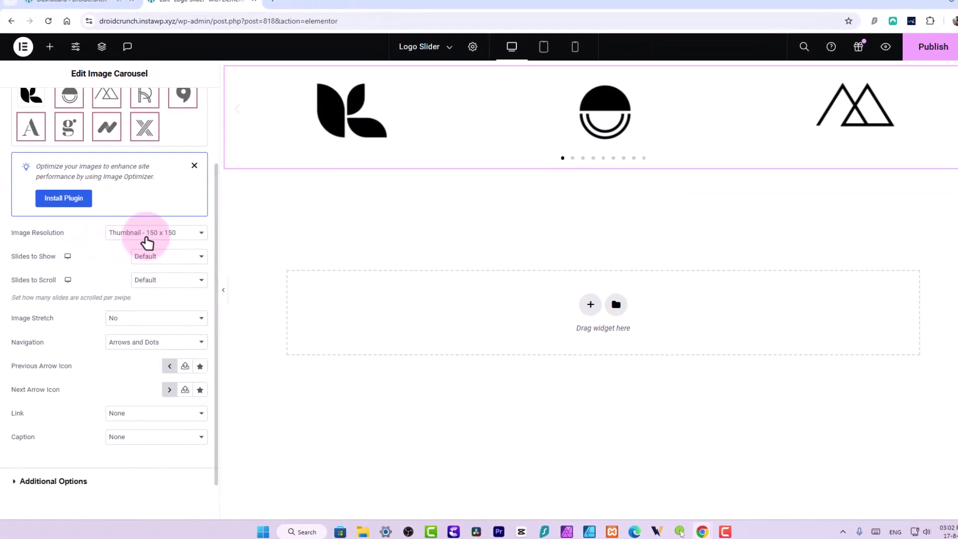
left_click(142, 237)
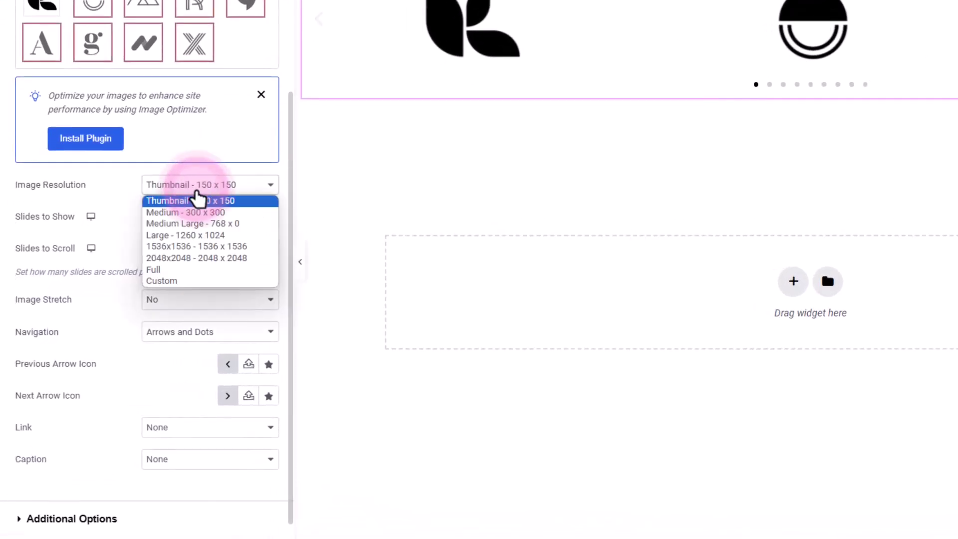
left_click(191, 270)
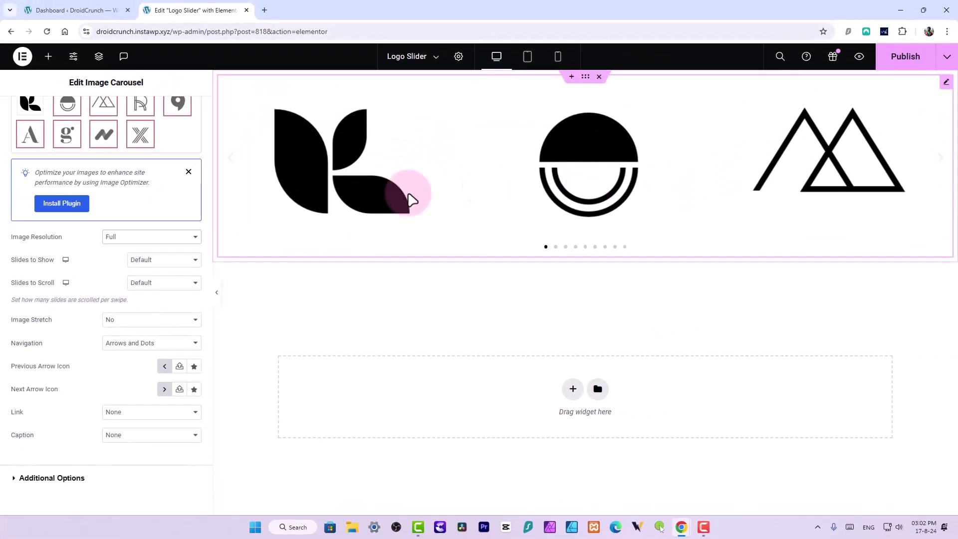
left_click(156, 260)
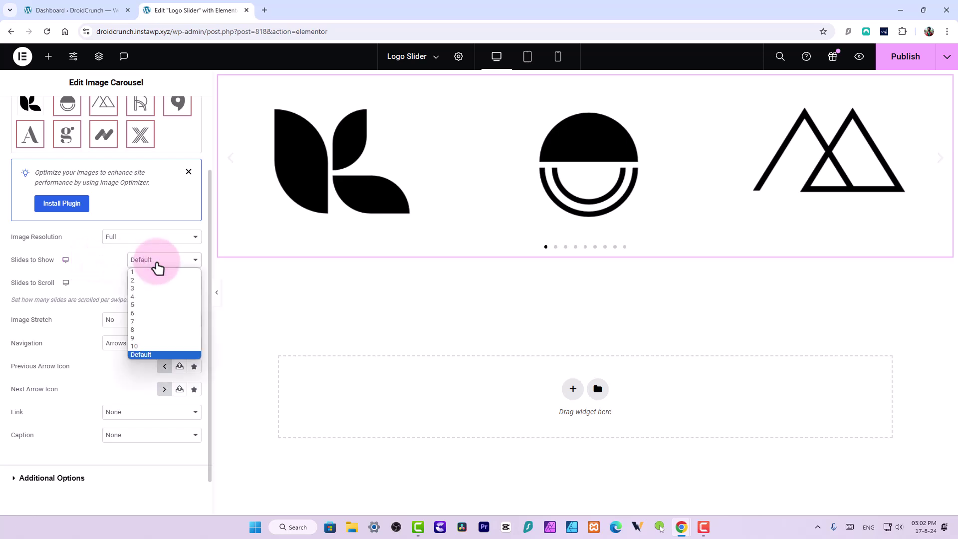
left_click(153, 308)
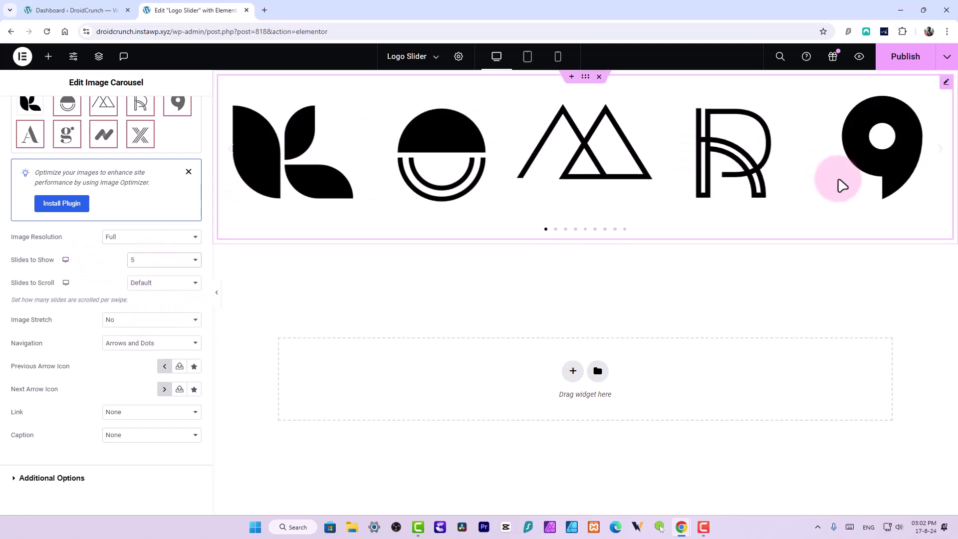
Set the carousel's container width to 1200 px
left_click(188, 172)
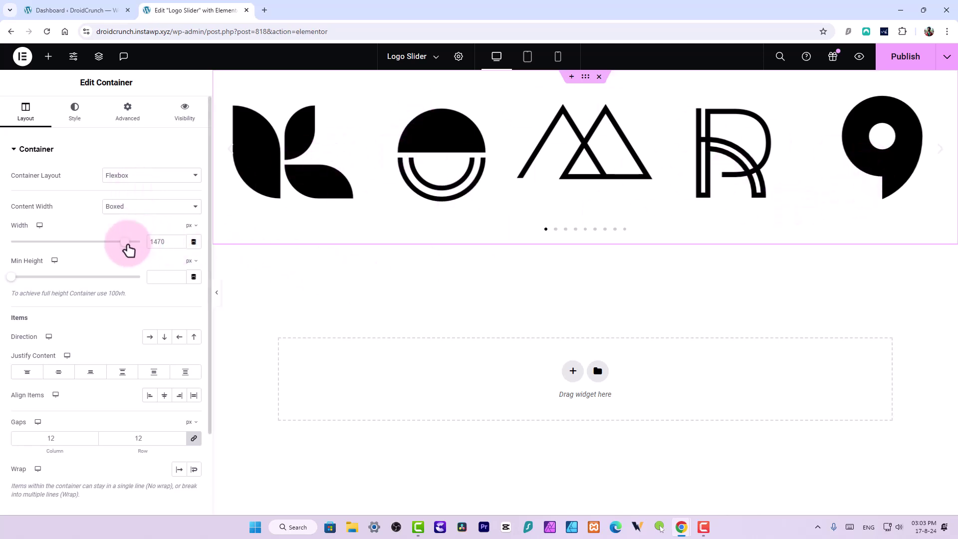
left_click_drag(125, 242, 63, 245)
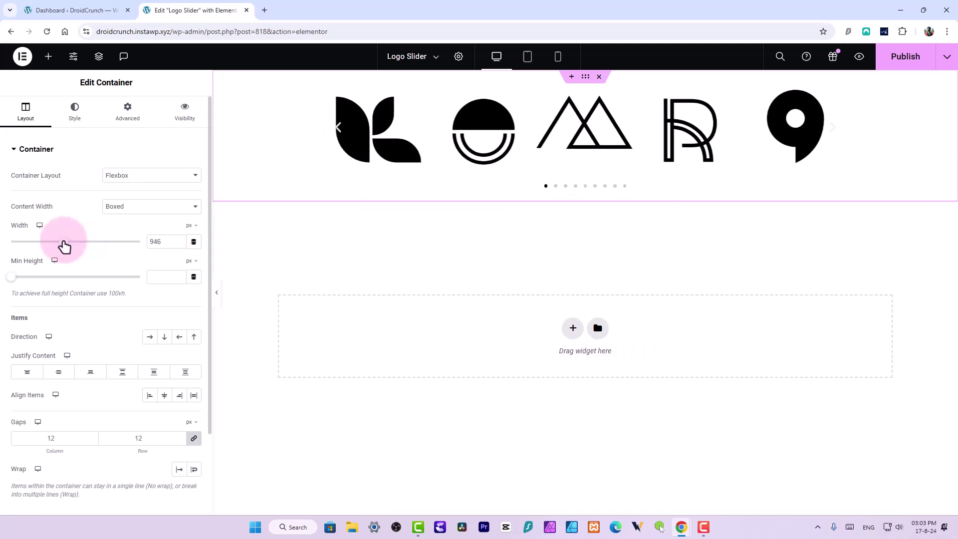
double_click(150, 236)
type("1200")
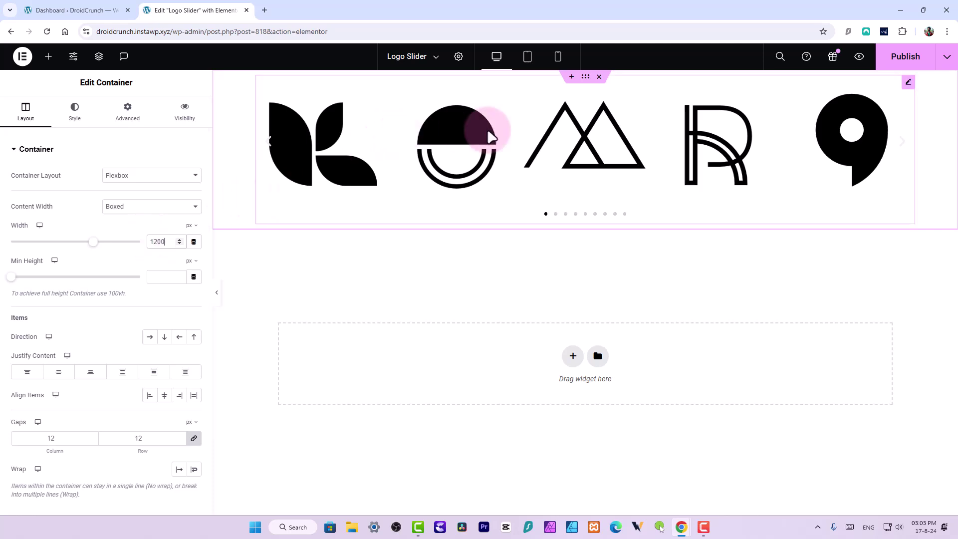
left_click(488, 134)
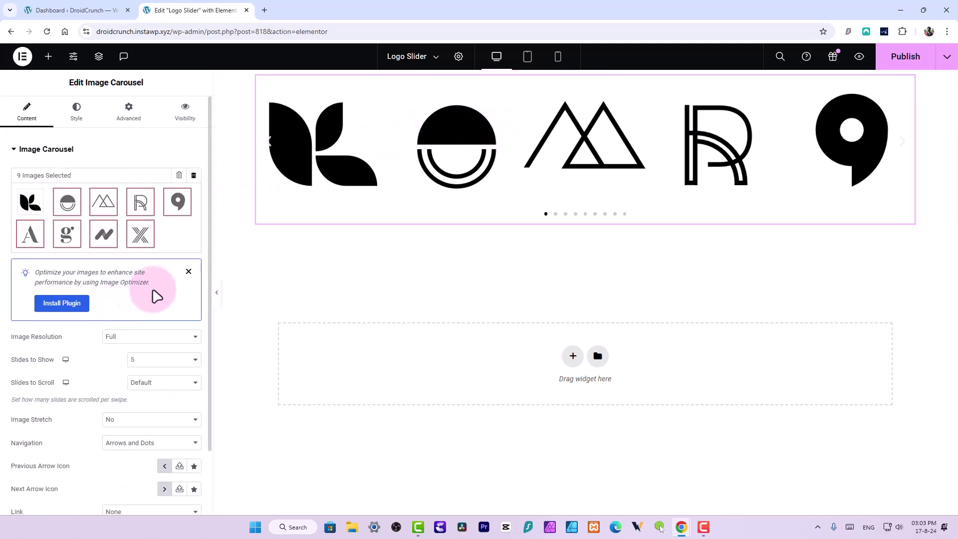
Try Slides to Scroll at 2 and preview it with the carousel arrows
scroll(134, 385, "down", 1)
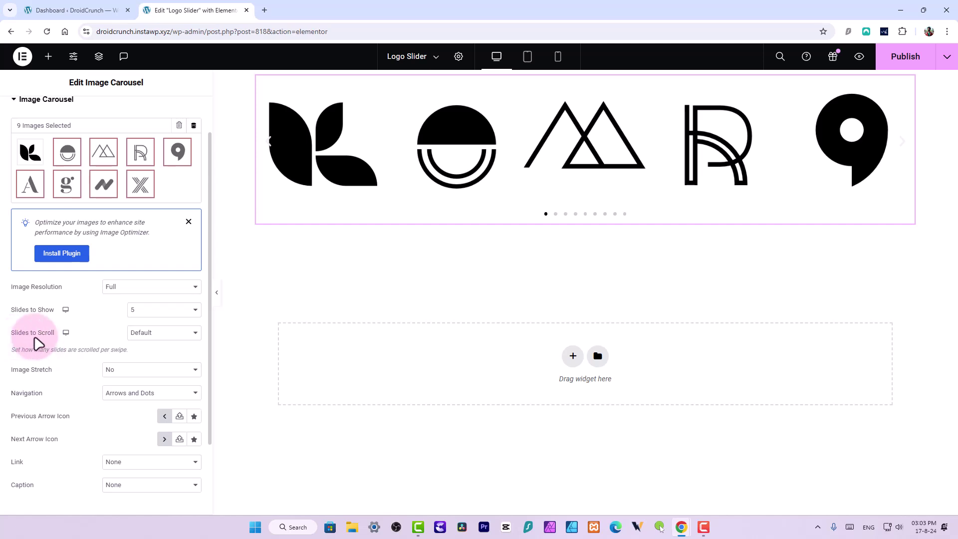
left_click(166, 335)
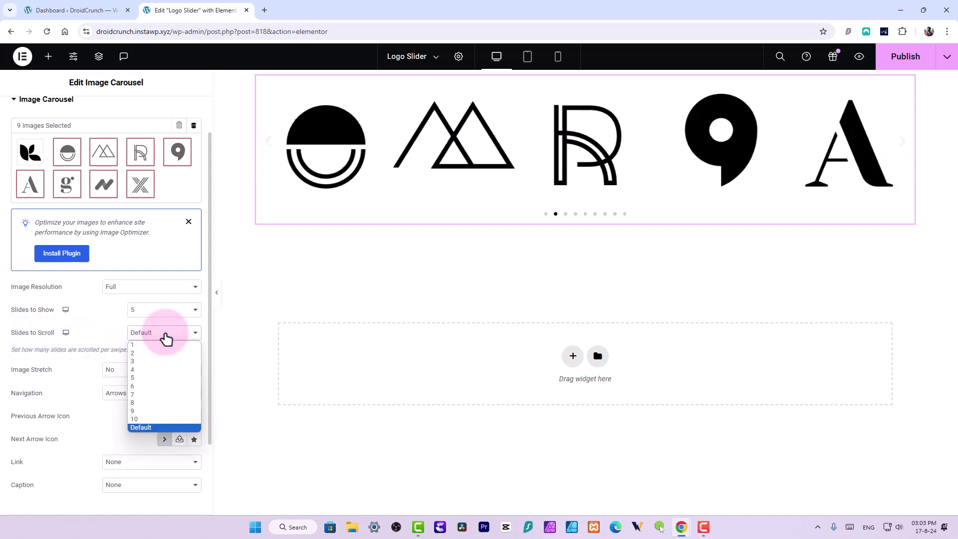
left_click(69, 367)
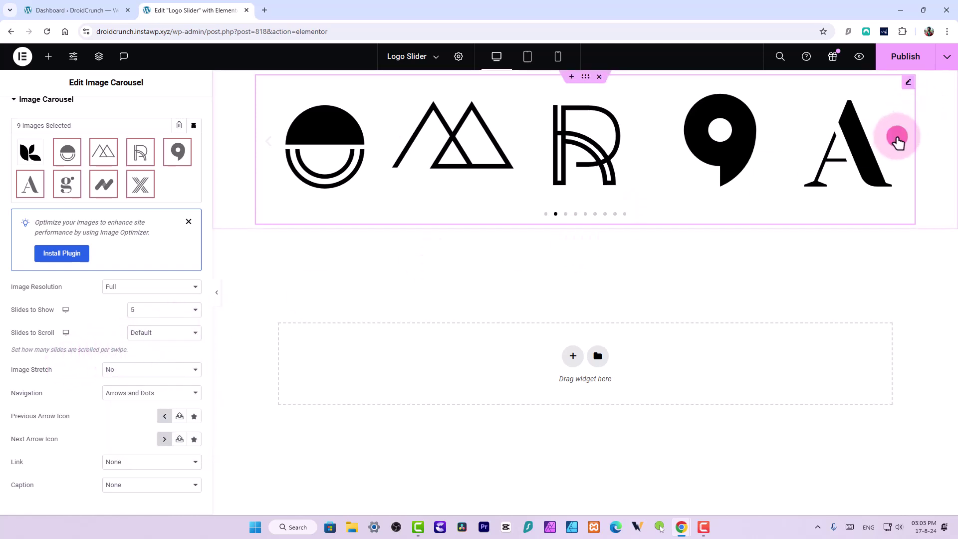
left_click(896, 142)
left_click(170, 333)
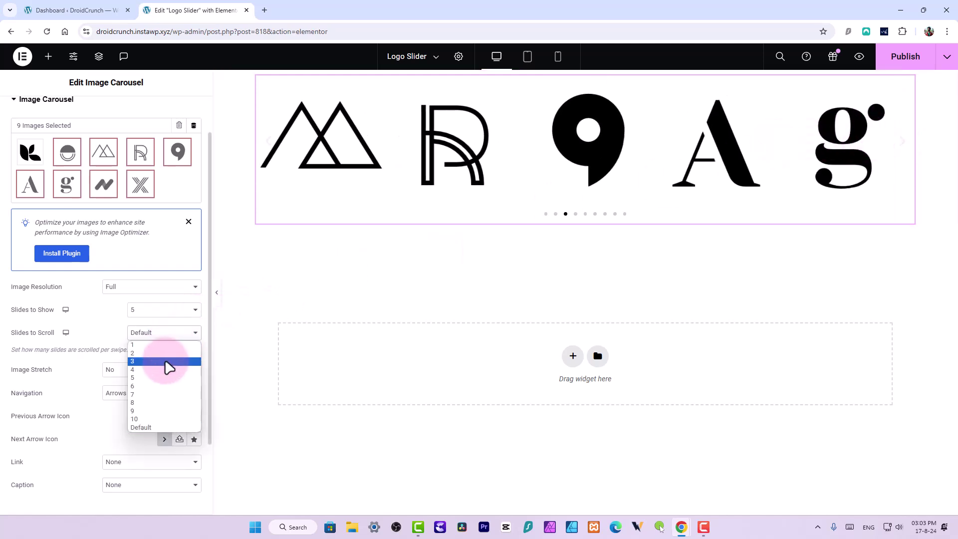
left_click(150, 352)
left_click(902, 150)
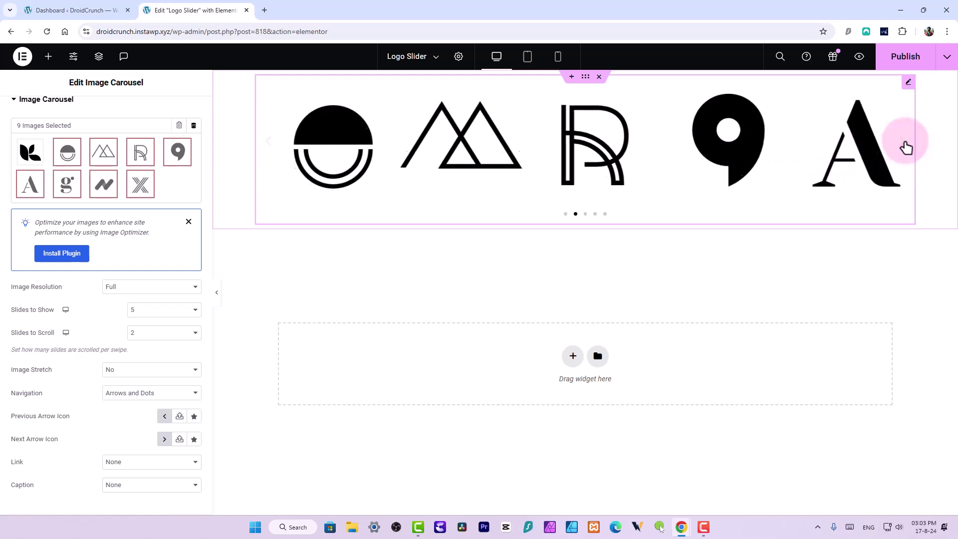
left_click(906, 145)
left_click(905, 145)
left_click(905, 145)
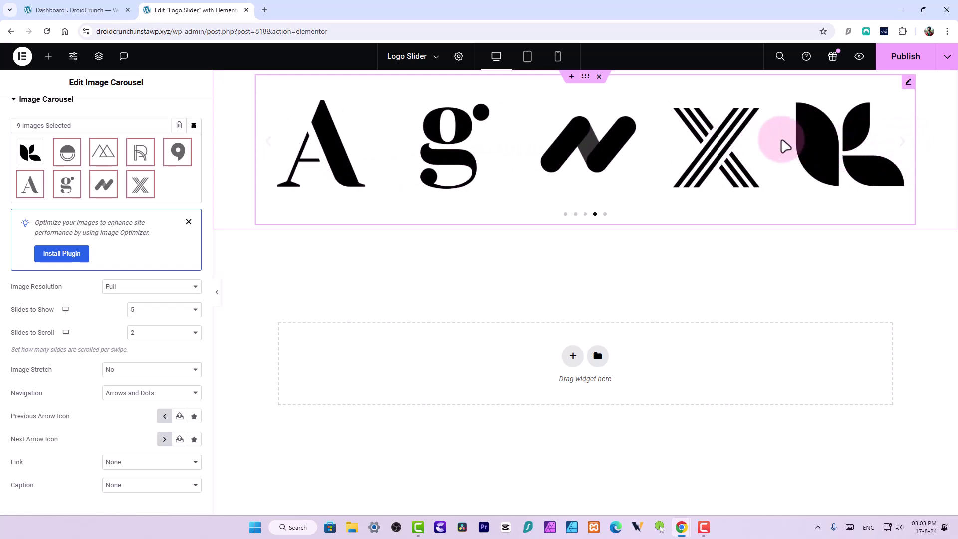
left_click(900, 146)
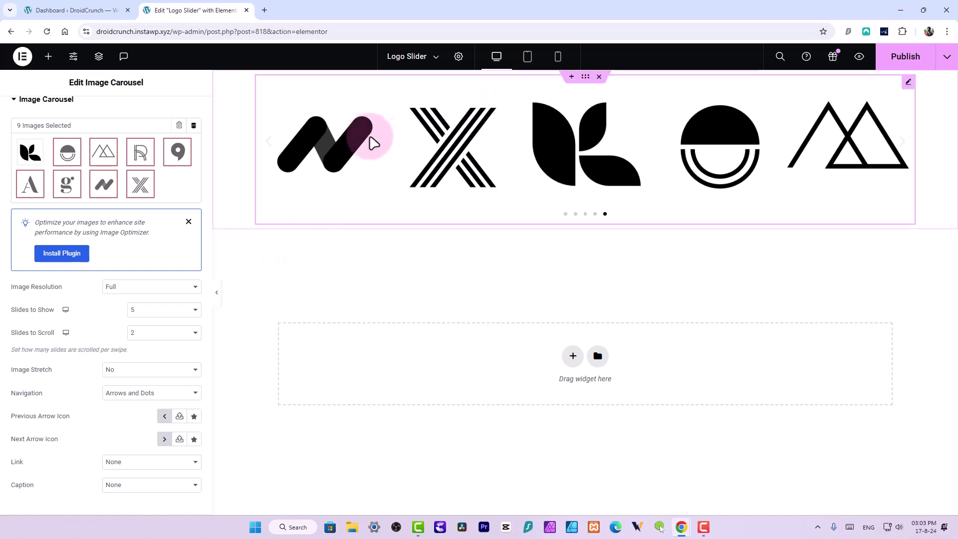
Show three logos at a time, scrolling three per step, and test the arrows
left_click(139, 311)
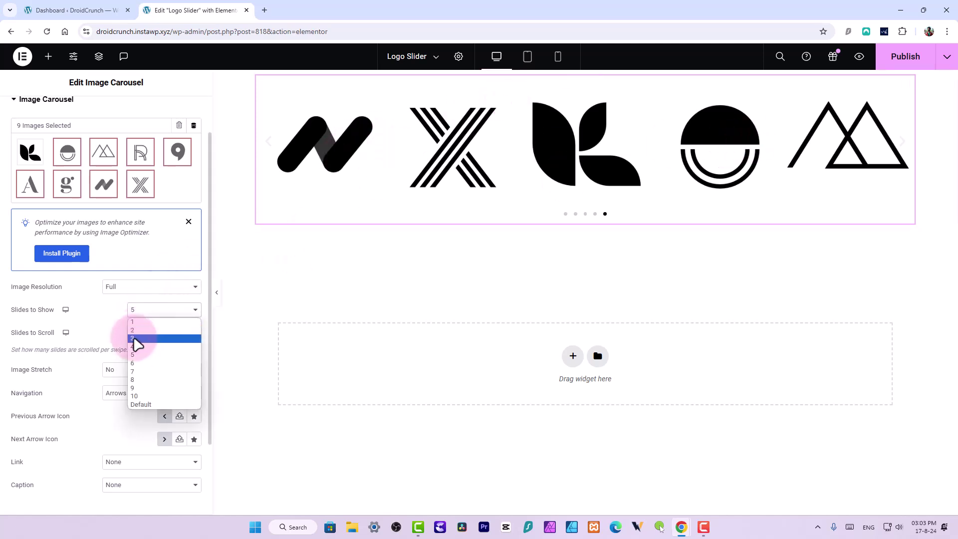
left_click(137, 338)
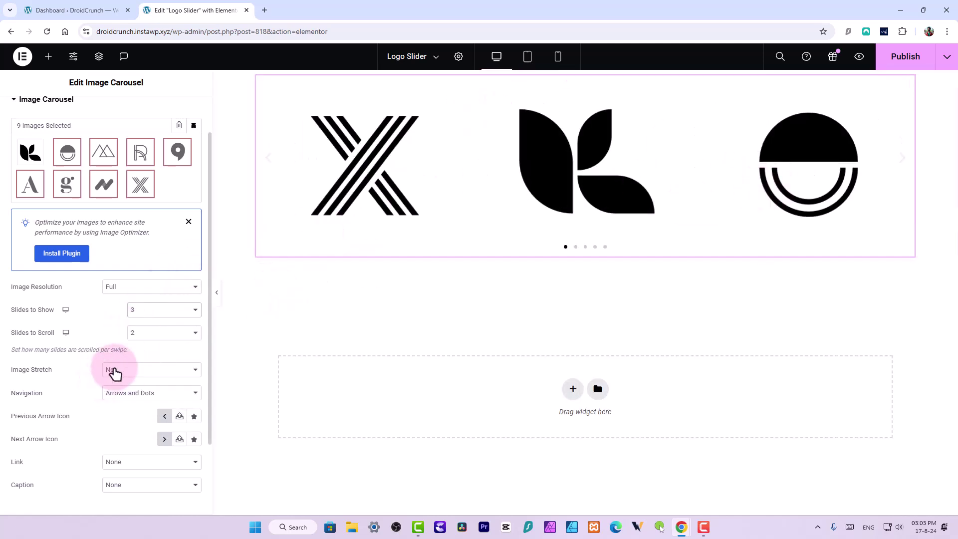
left_click(160, 332)
left_click(147, 362)
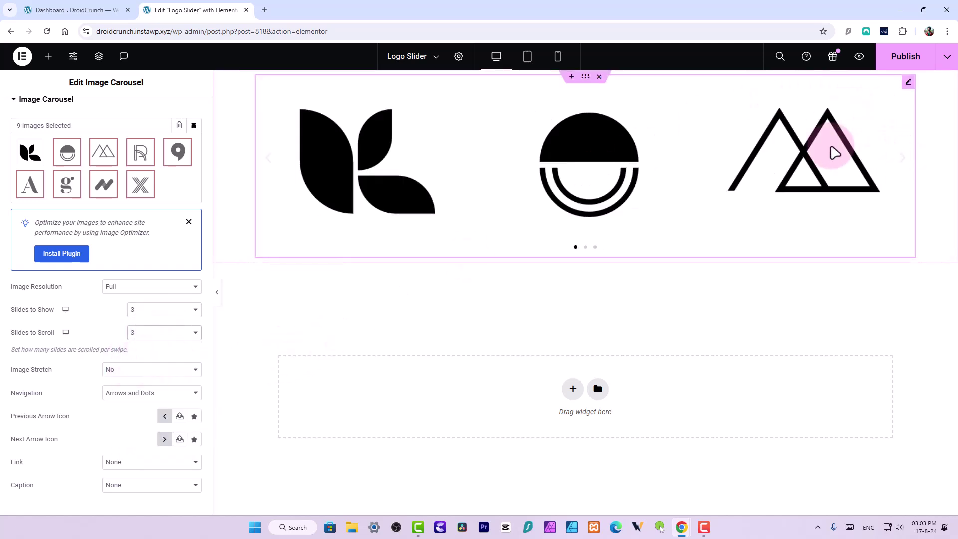
left_click(899, 166)
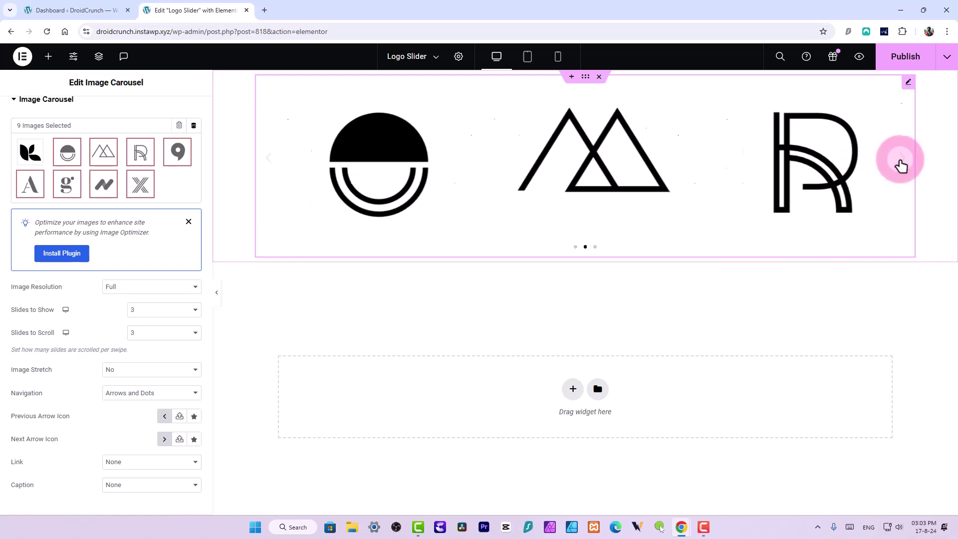
left_click(269, 162)
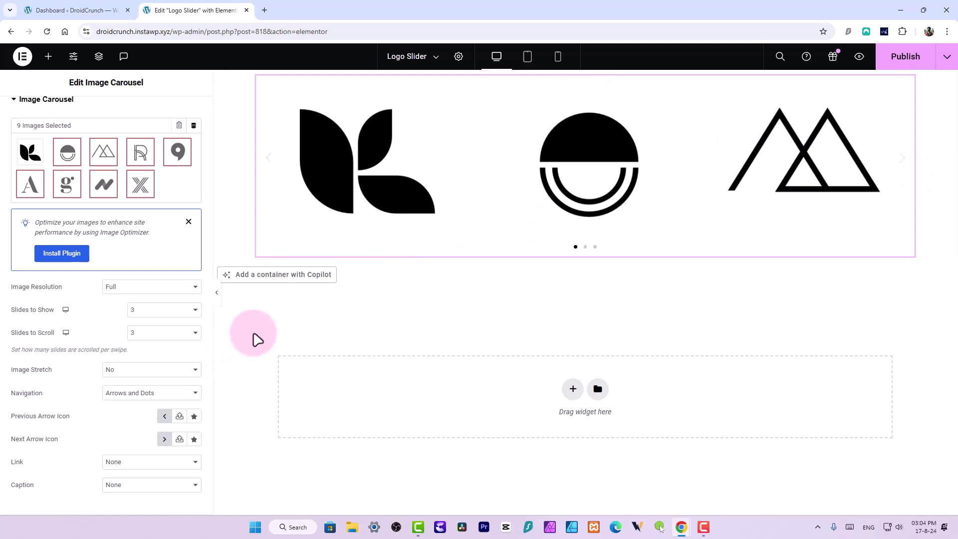
Reset Slides to Scroll to Default and check it advances one logo at a time
left_click(170, 332)
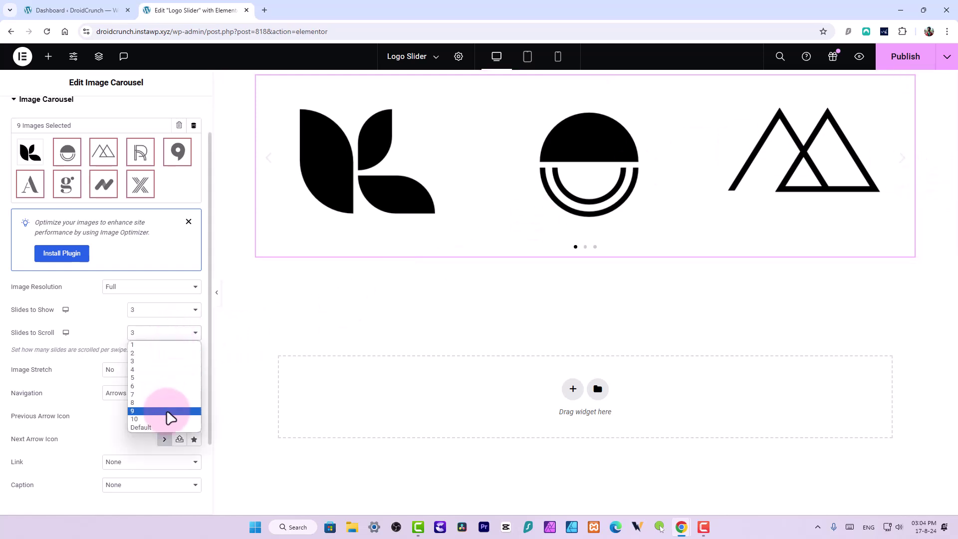
left_click(161, 427)
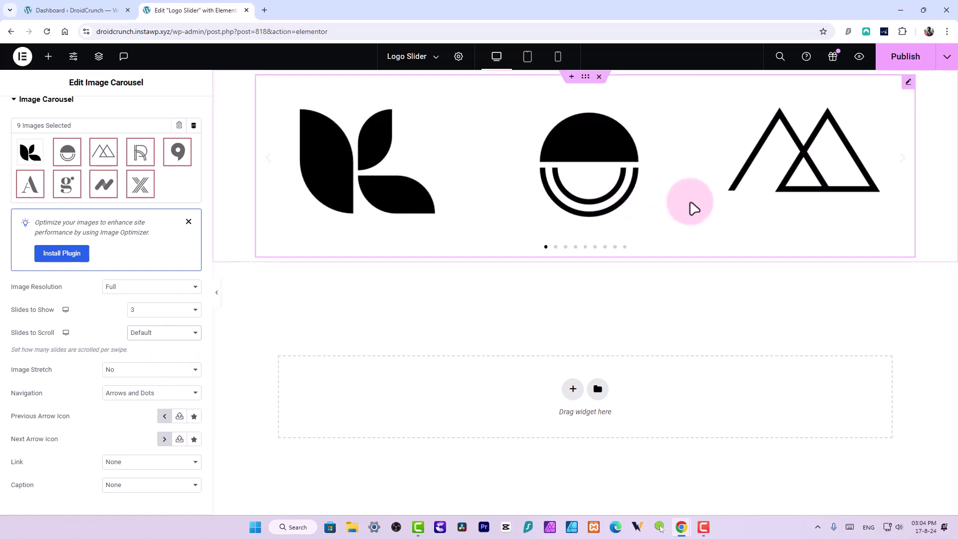
left_click(903, 160)
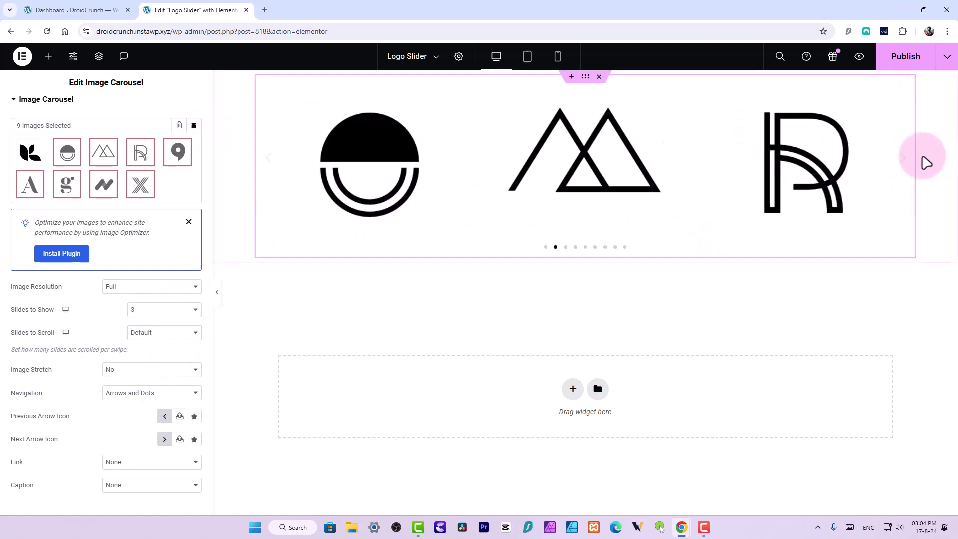
scroll(75, 392, "down", 1)
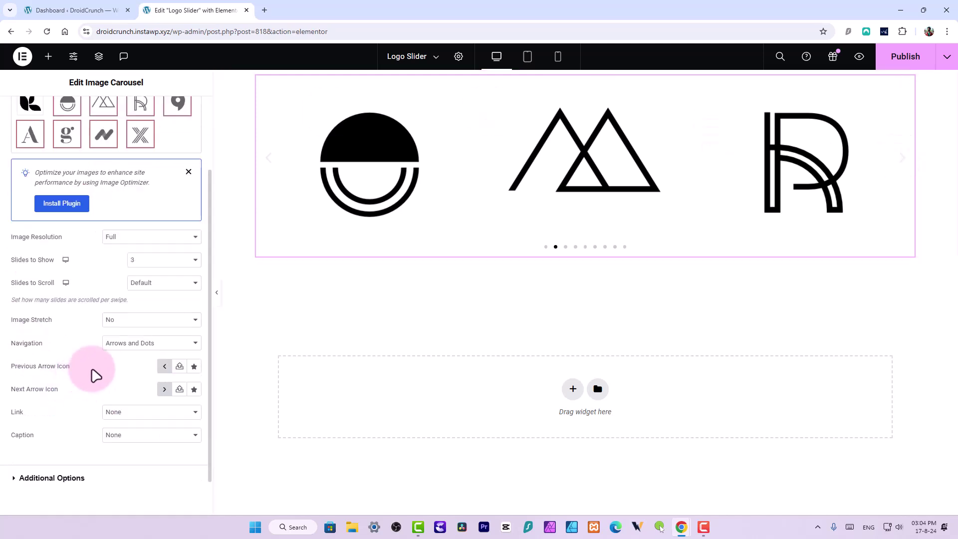
left_click(129, 322)
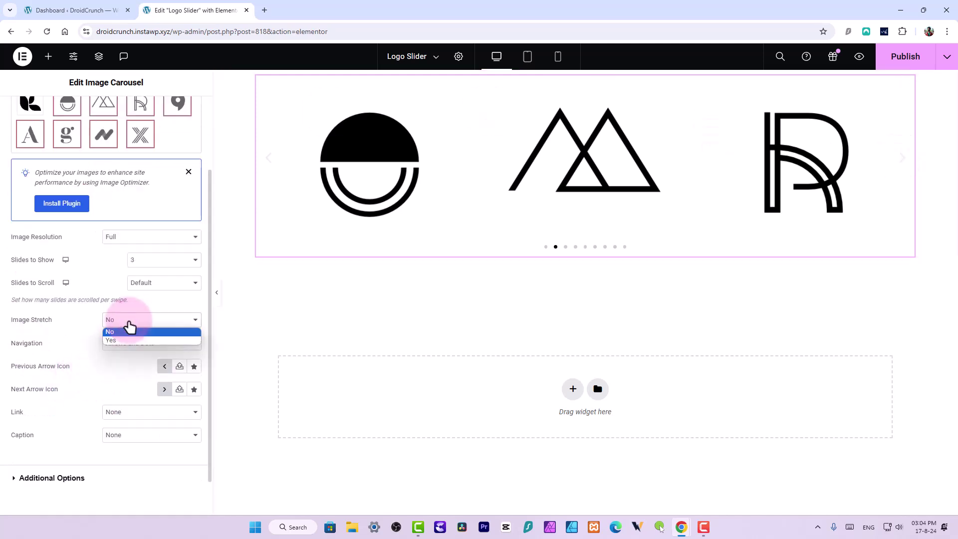
Try Image Stretch set to Yes, then revert it to No
left_click(110, 340)
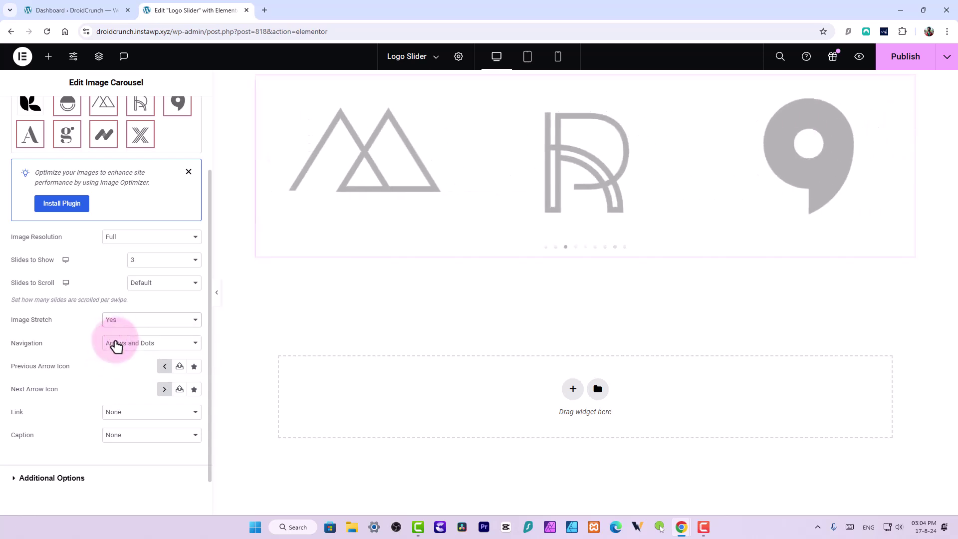
left_click(119, 328)
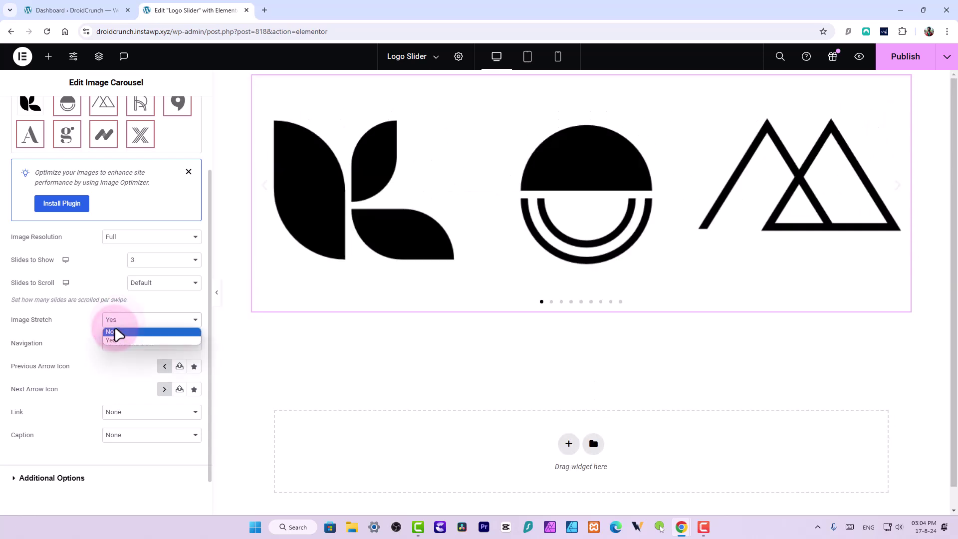
left_click(115, 332)
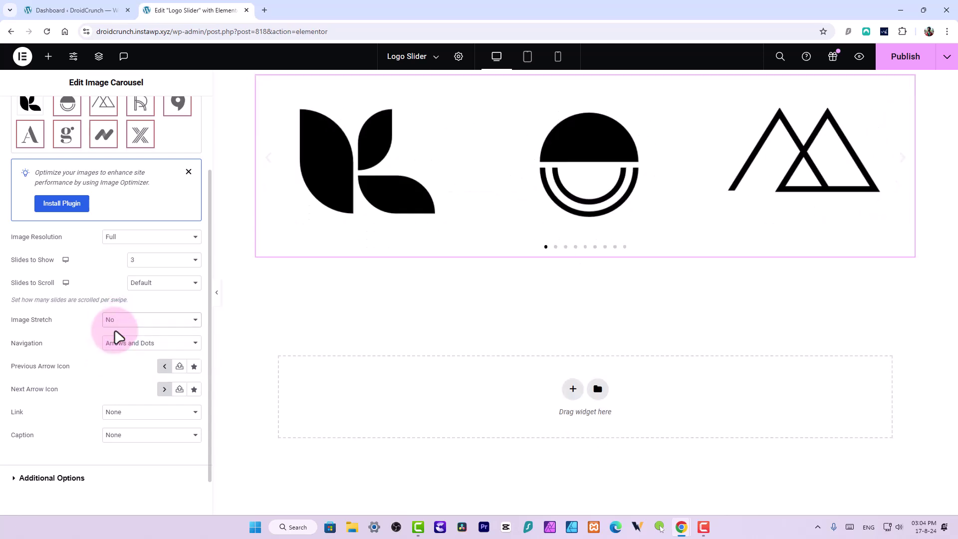
Set the carousel navigation to Arrows only, with no dots
left_click(122, 342)
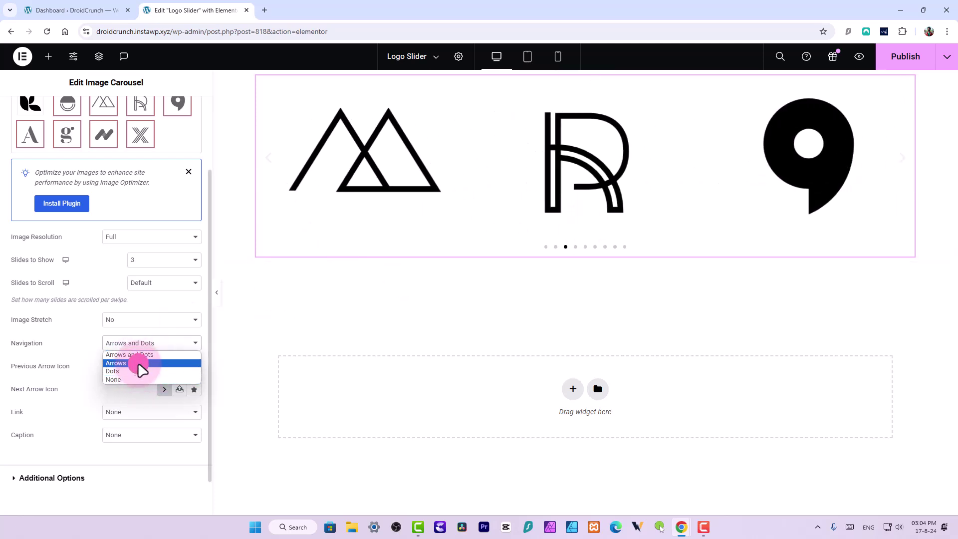
left_click(138, 364)
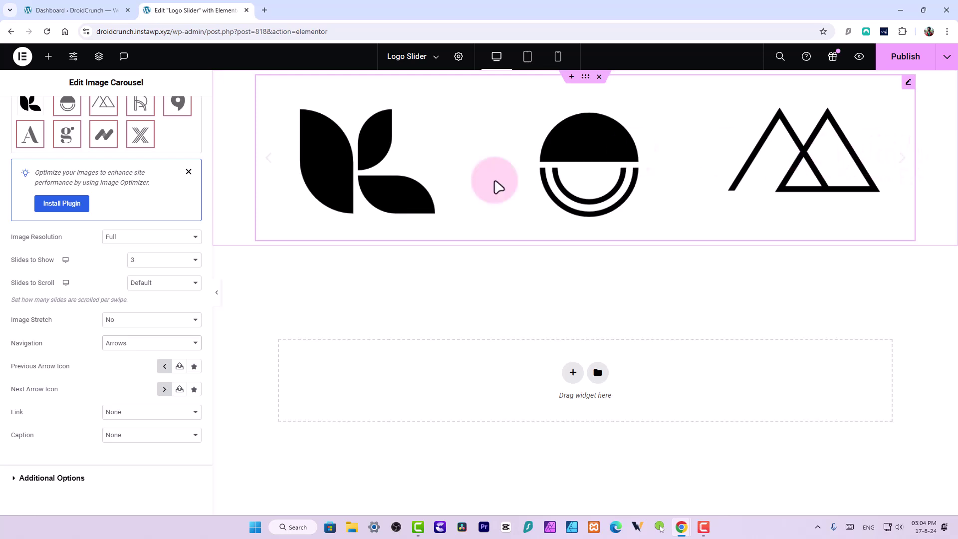
left_click(113, 343)
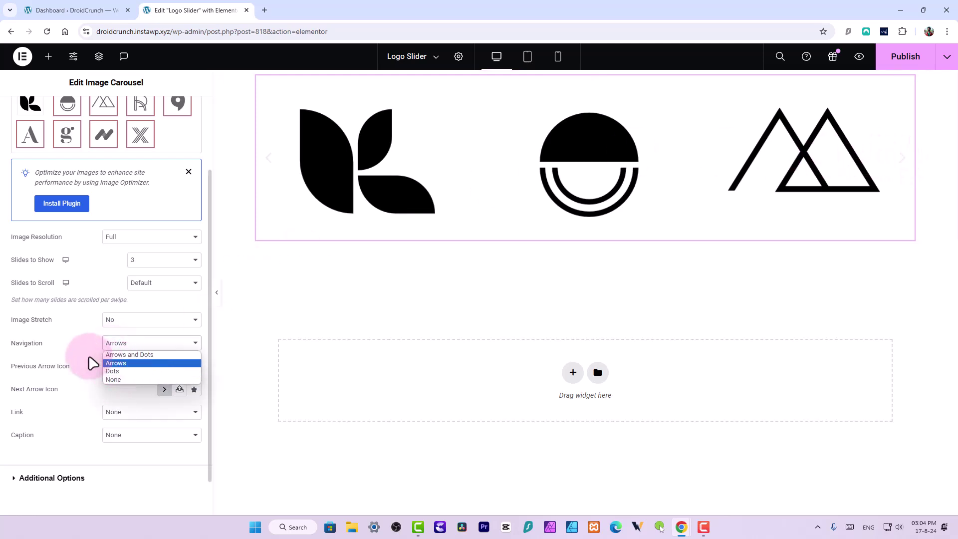
left_click(106, 362)
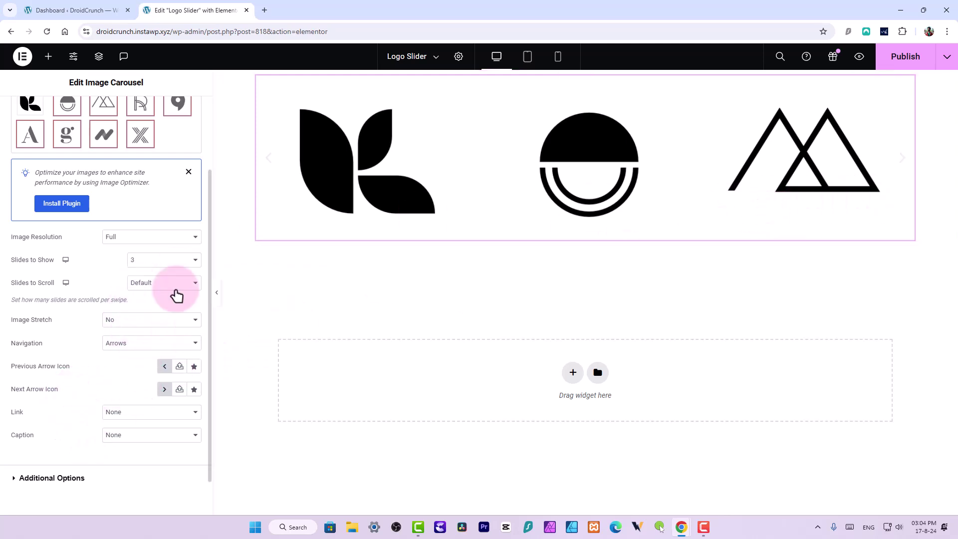
scroll(159, 260, "up", 3)
Place the navigation arrows outside the logos, colour them pinkish-red, and size them 30
left_click(77, 119)
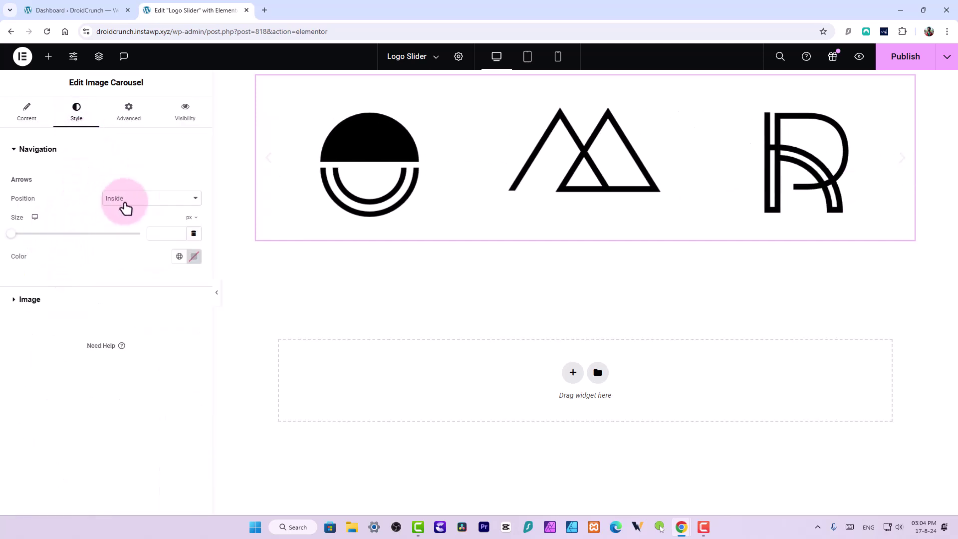
left_click(140, 205)
left_click(135, 219)
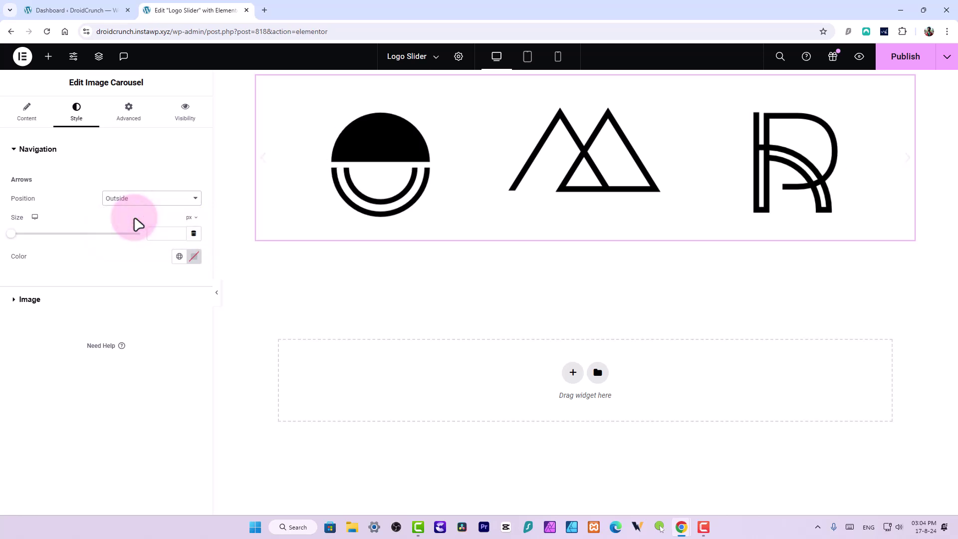
left_click(195, 256)
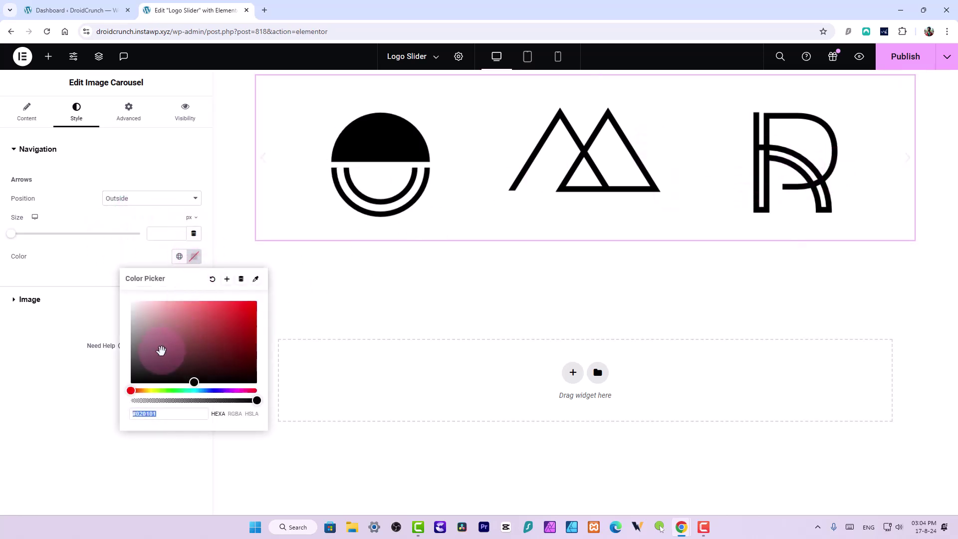
mouse_move(175, 297)
left_mouse_down()
mouse_move(220, 306)
mouse_move(209, 303)
left_mouse_up()
left_click(135, 267)
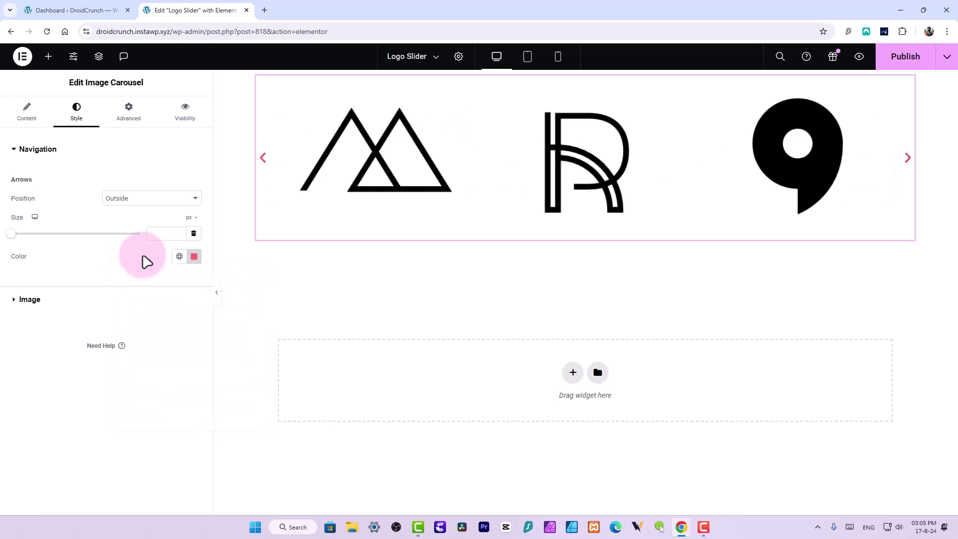
left_click(178, 257)
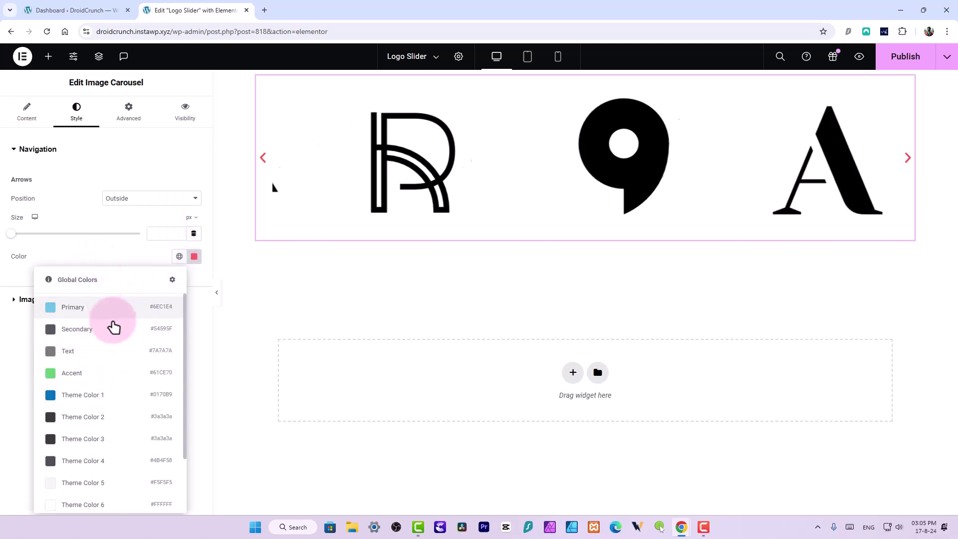
scroll(119, 370, "down", 2)
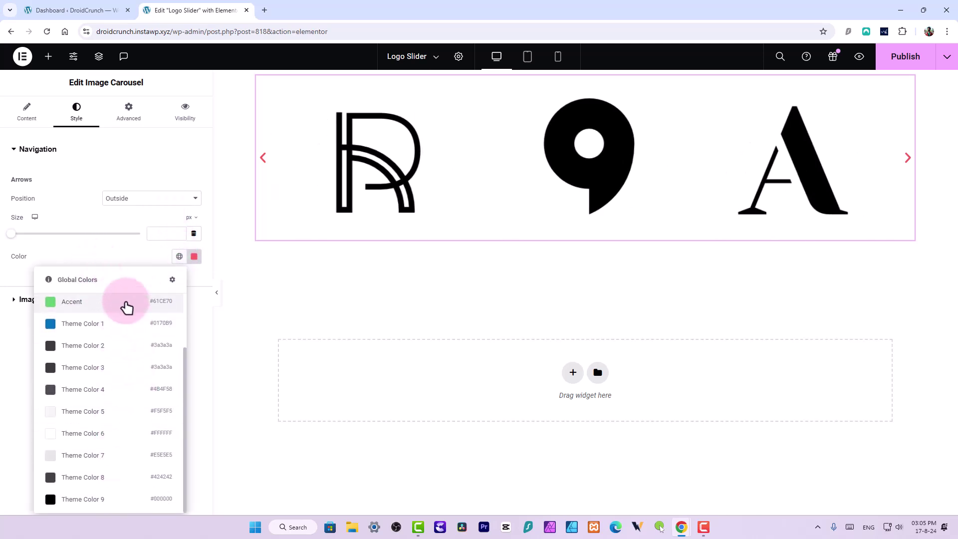
left_click(113, 254)
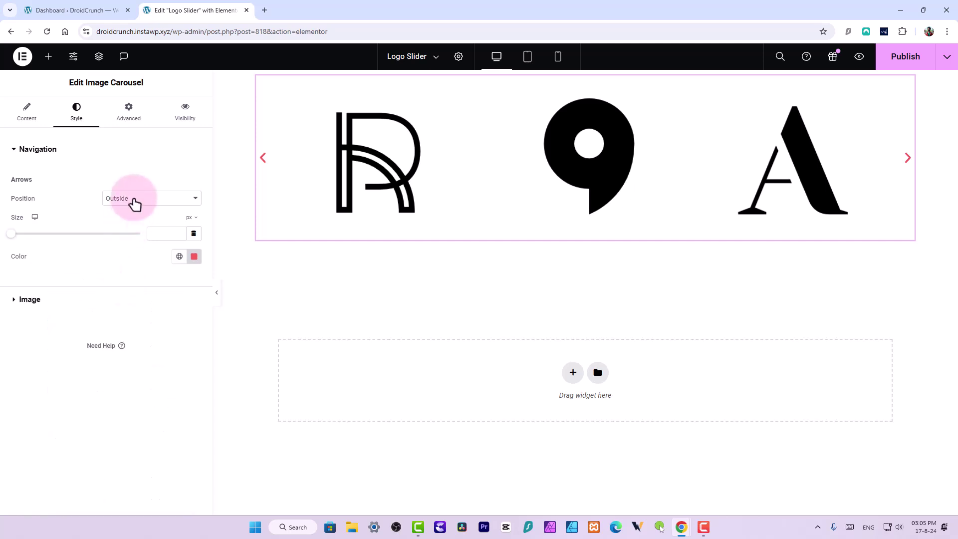
left_click(133, 200)
left_click(123, 219)
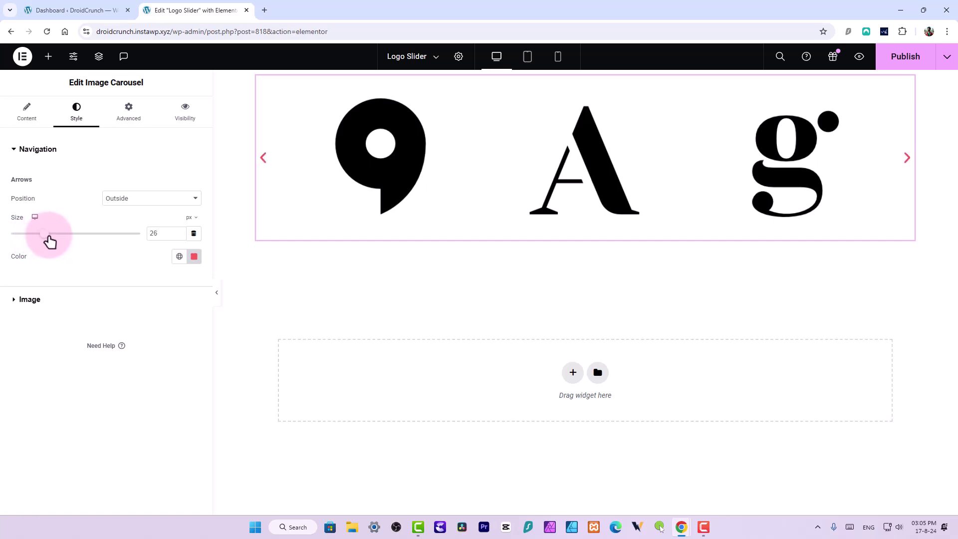
left_click_drag(48, 236, 50, 234)
Try a custom image spacing, then return spacing between images to Default
left_click(40, 303)
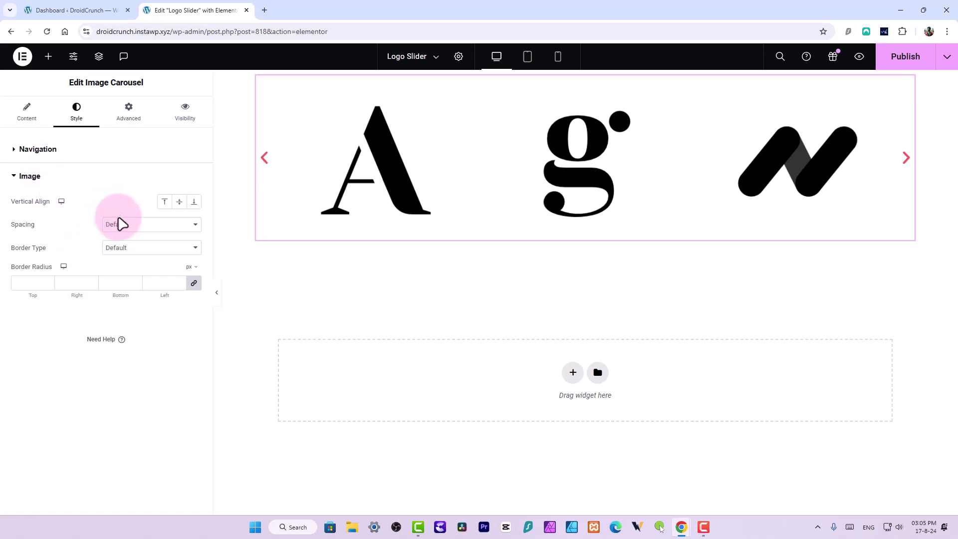
left_click(117, 224)
left_click(116, 245)
mouse_move(39, 265)
left_mouse_down()
mouse_move(93, 270)
mouse_move(11, 261)
mouse_move(47, 263)
left_mouse_up()
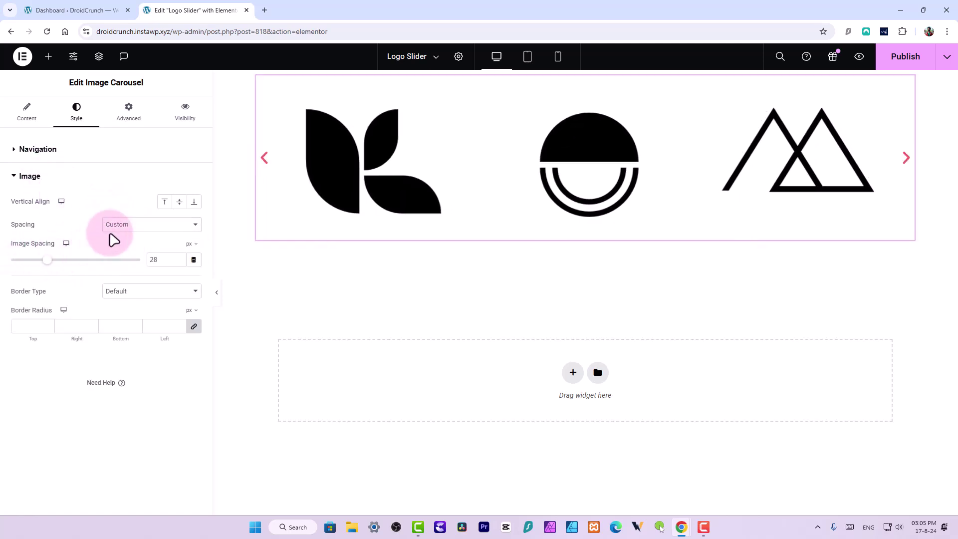
left_click(127, 224)
left_click(119, 236)
left_click(25, 123)
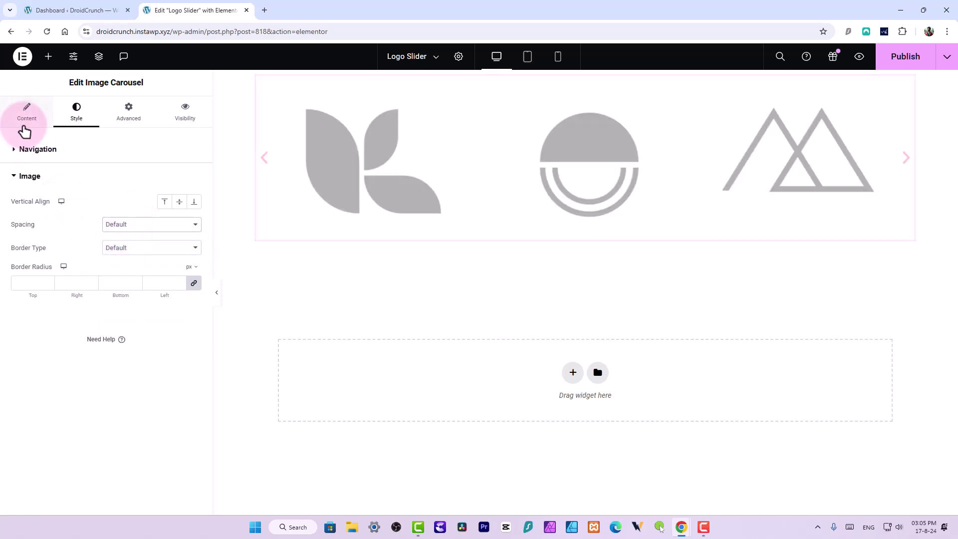
scroll(47, 332, "down", 3)
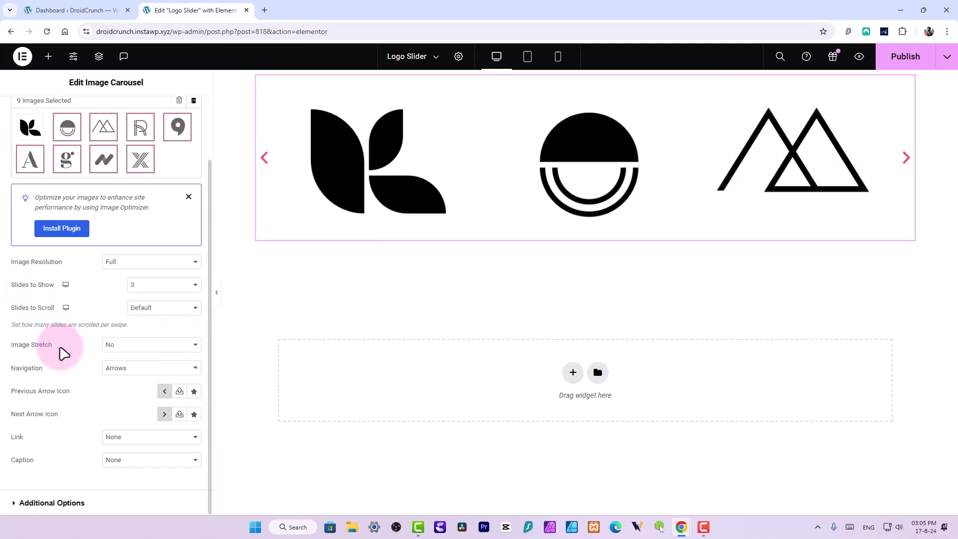
left_click(130, 437)
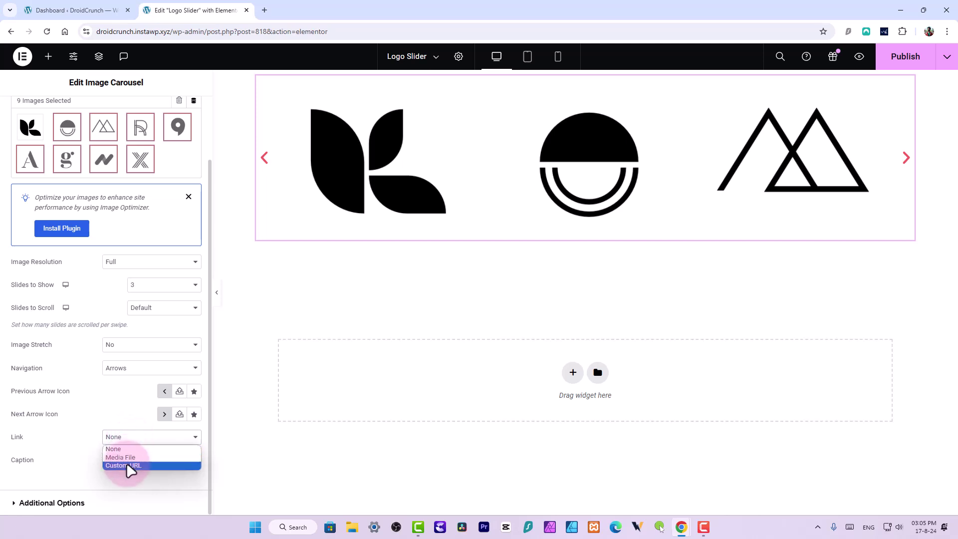
left_click(122, 457)
scroll(145, 449, "down", 1)
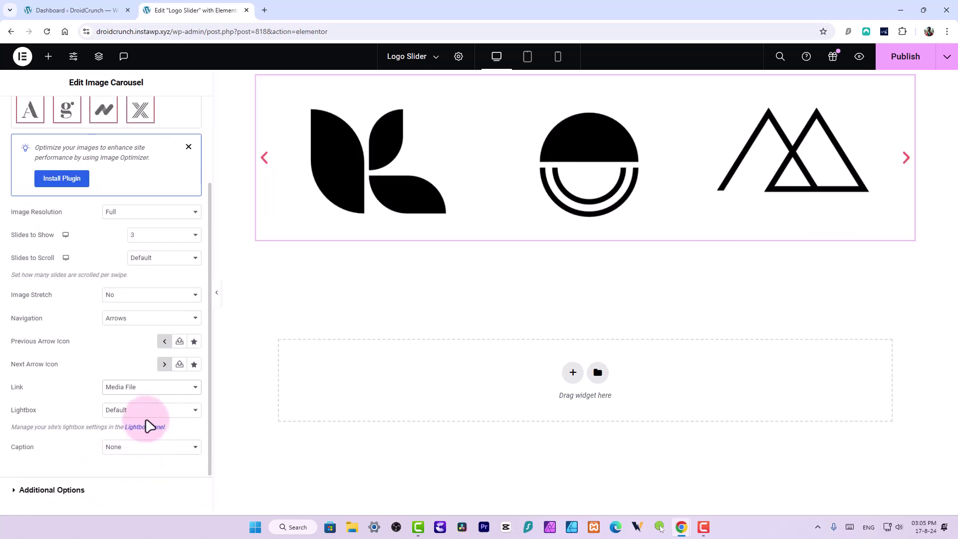
left_click(146, 414)
left_click(143, 431)
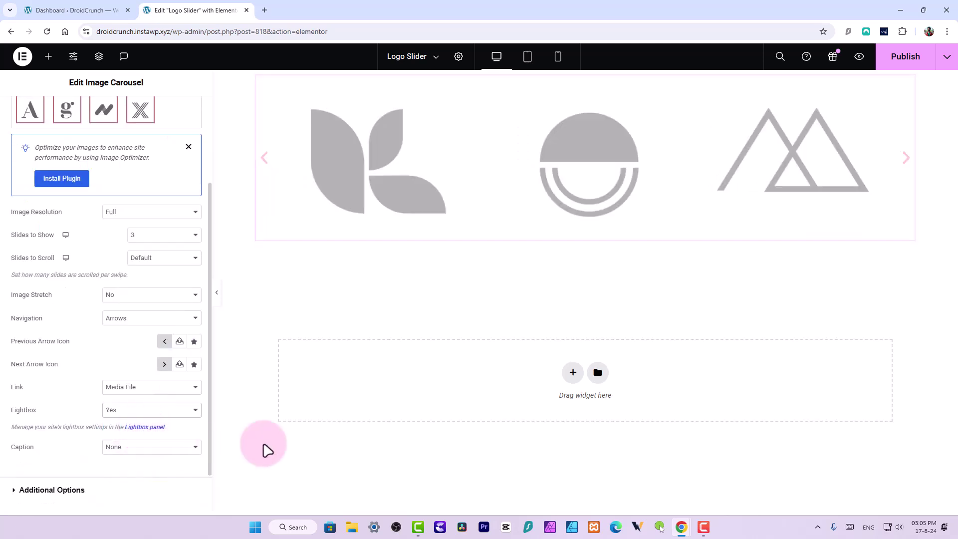
left_click(373, 181)
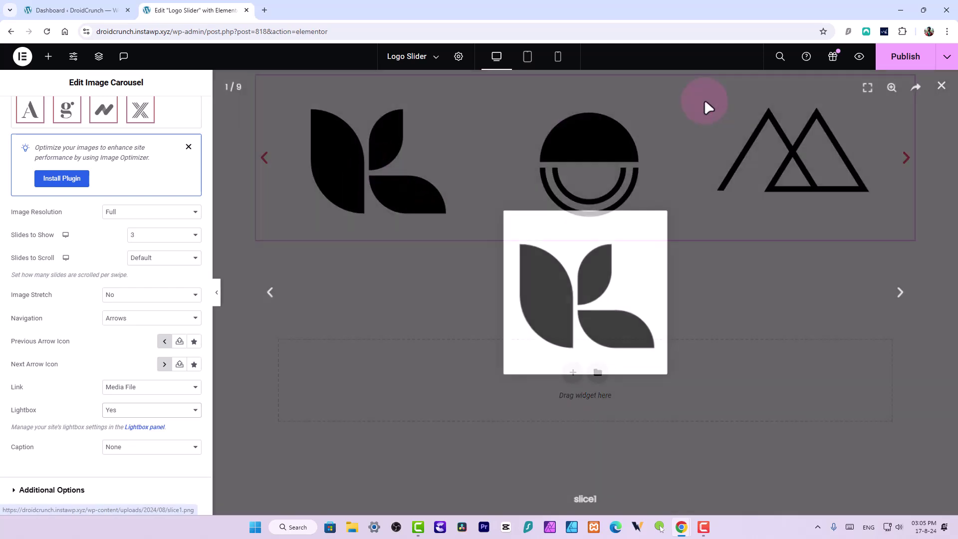
left_click(941, 86)
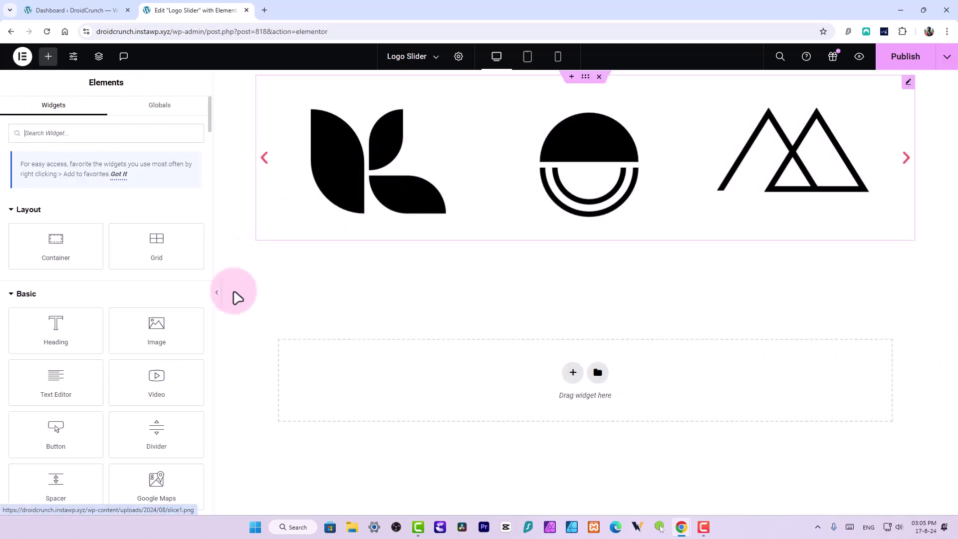
left_click(410, 159)
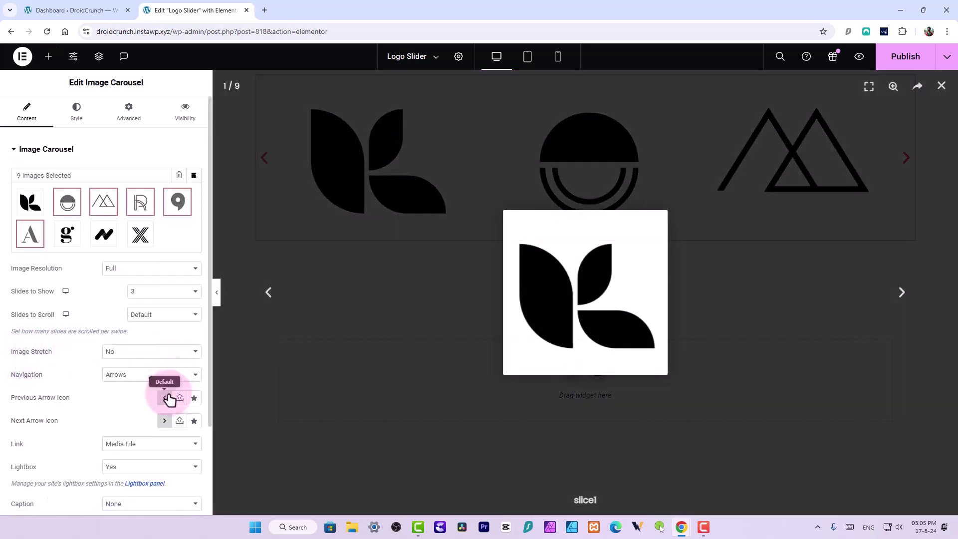
scroll(105, 379, "down", 3)
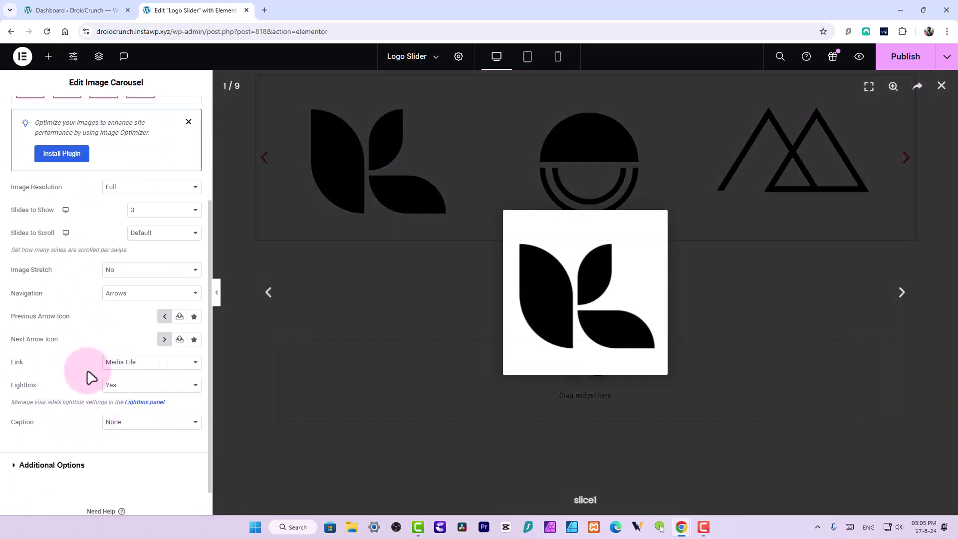
left_click(141, 386)
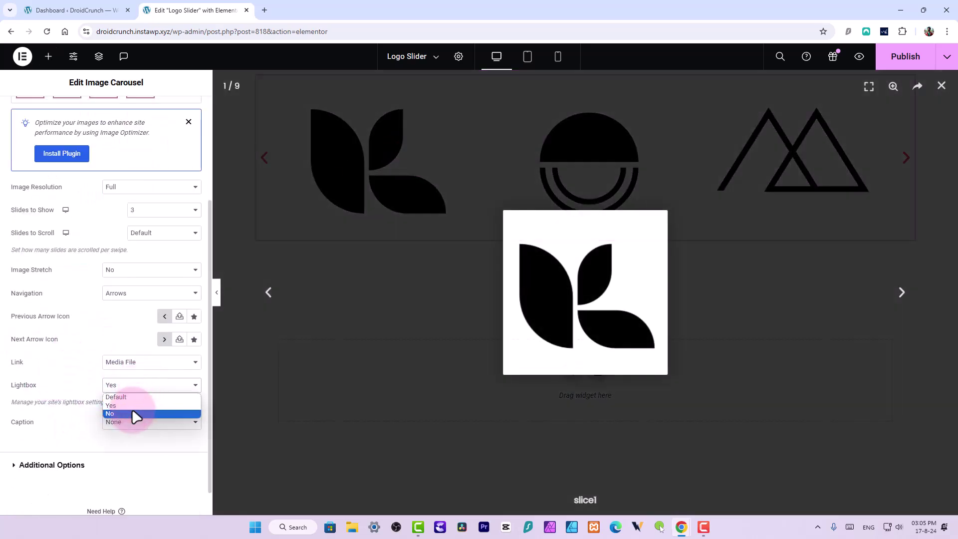
left_click(136, 413)
left_click(152, 363)
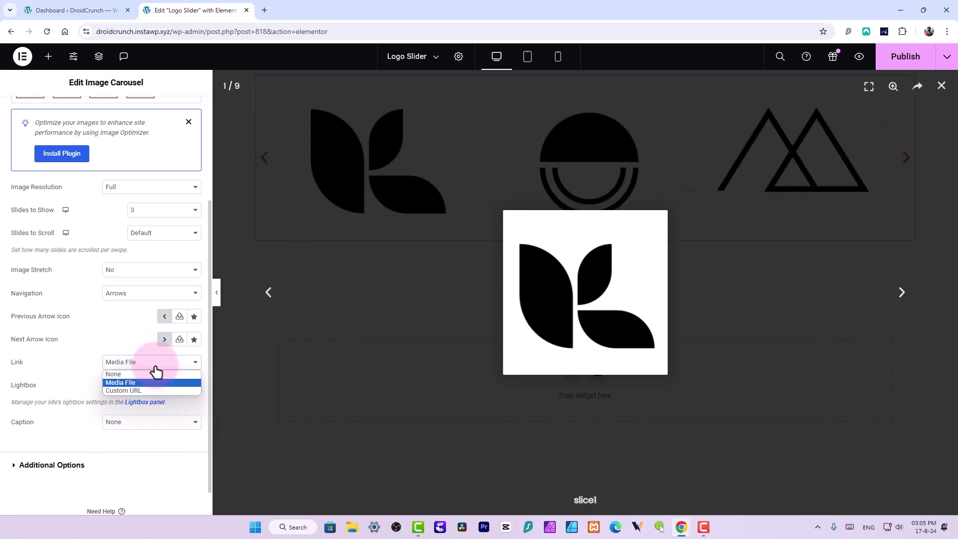
left_click(157, 390)
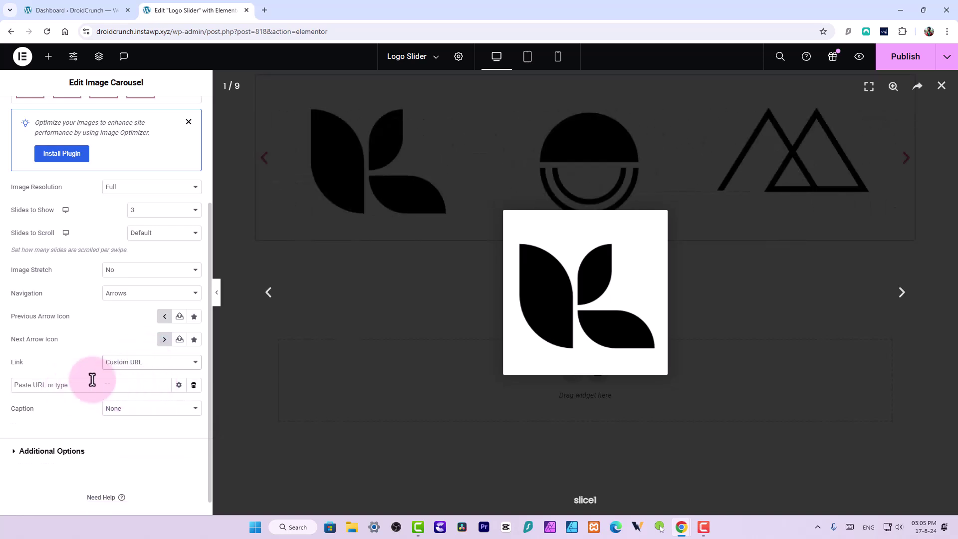
left_click(124, 367)
left_click(122, 374)
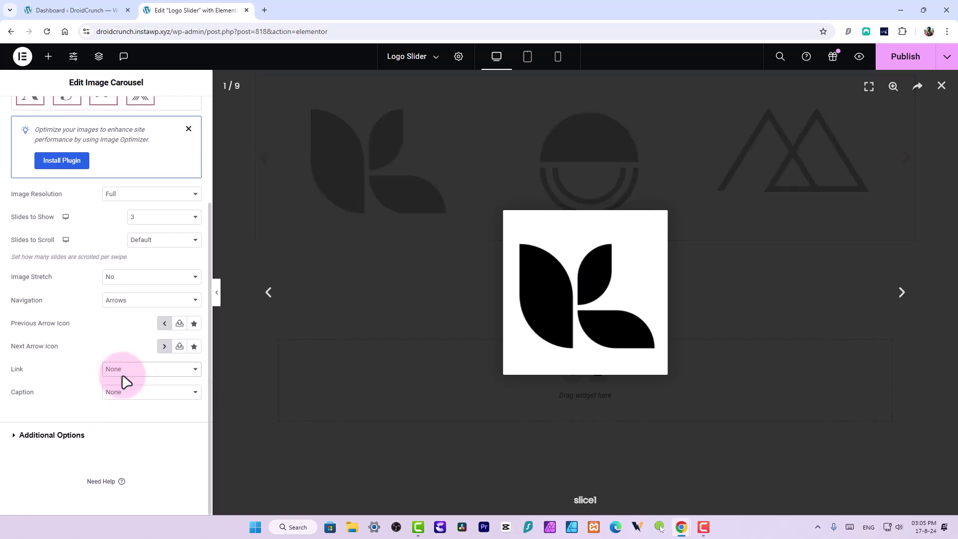
left_click(939, 88)
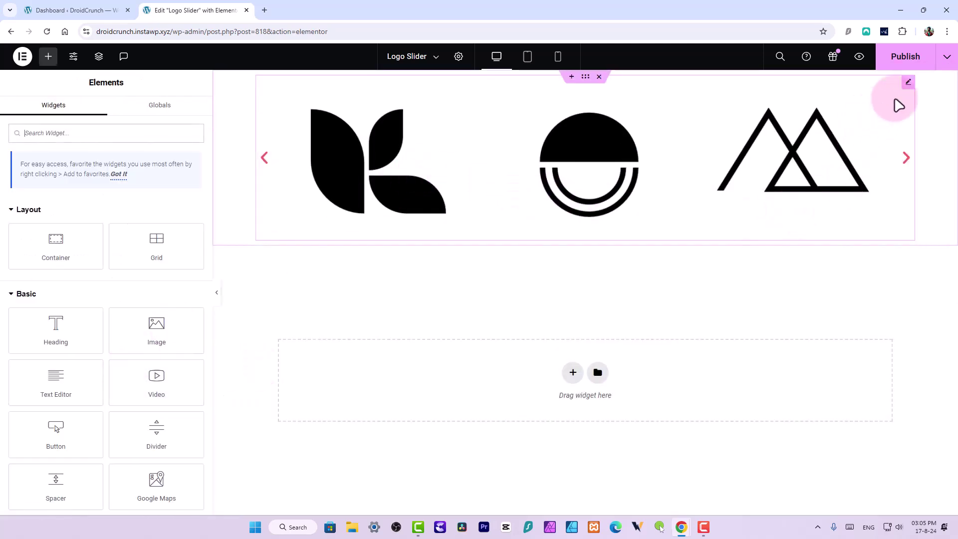
left_click(907, 82)
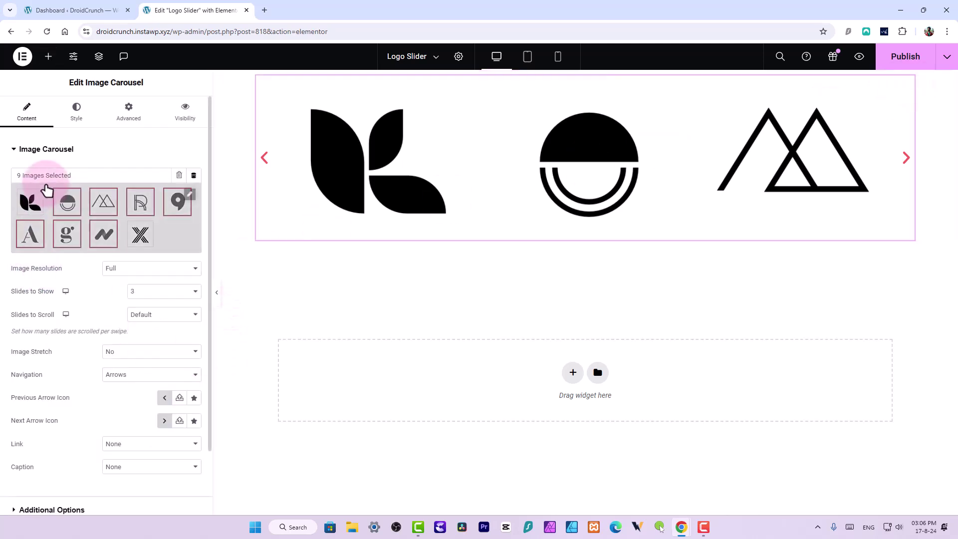
scroll(108, 300, "down", 3)
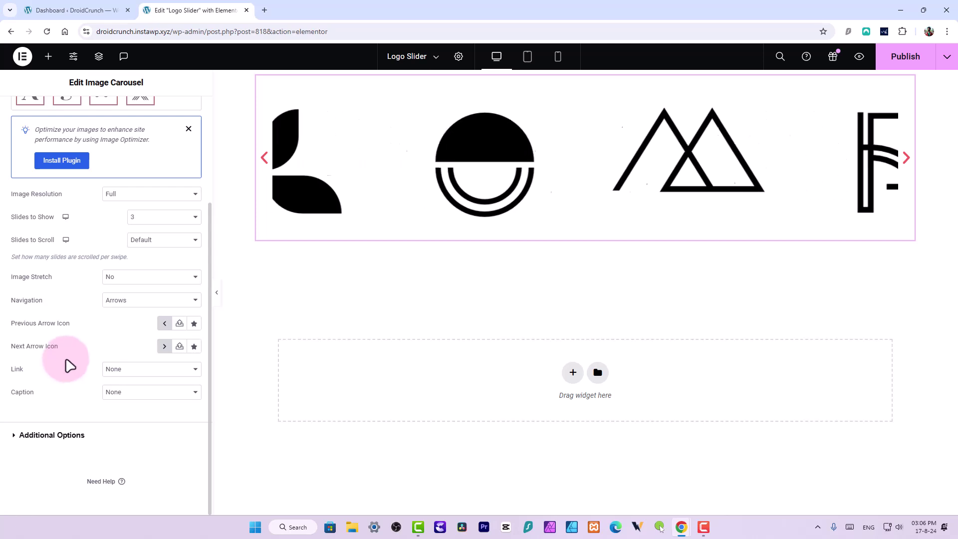
left_click(120, 392)
left_click(117, 403)
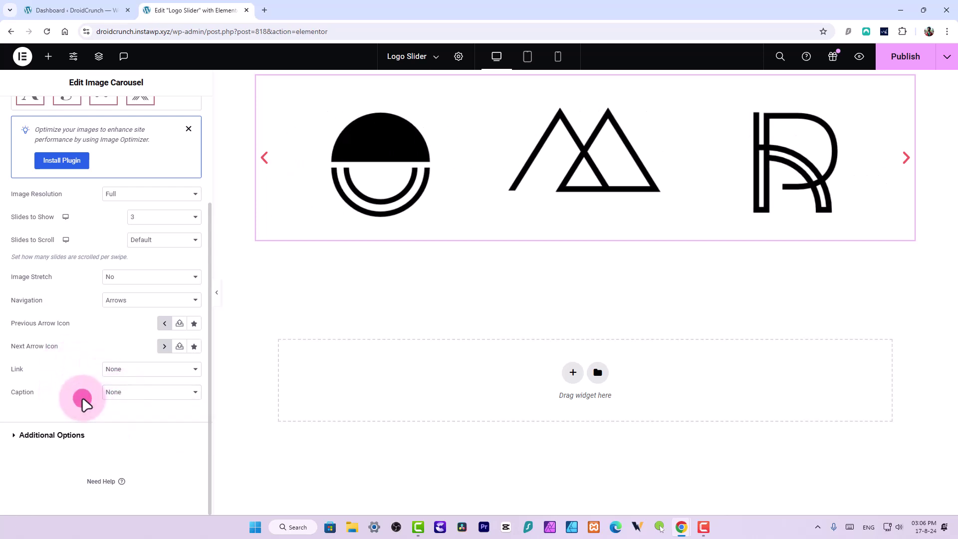
In Additional Options, keep Autoplay on and set Autoplay Speed to 1500
left_click(50, 442)
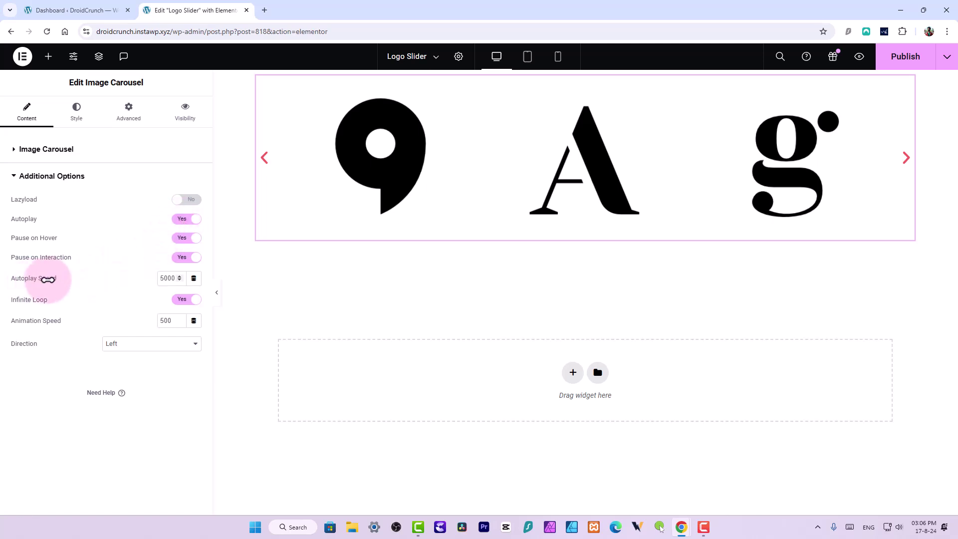
left_click(192, 220)
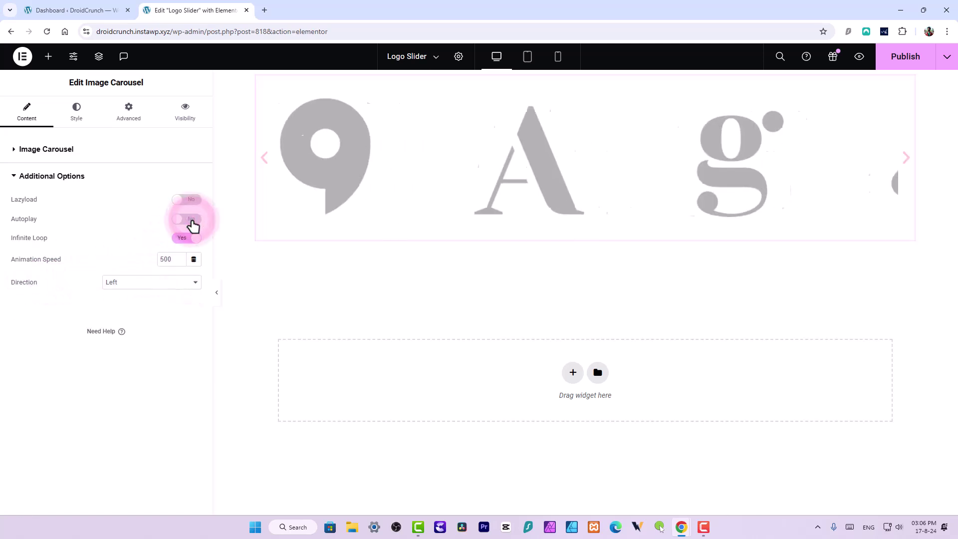
left_click(192, 220)
left_click(170, 279)
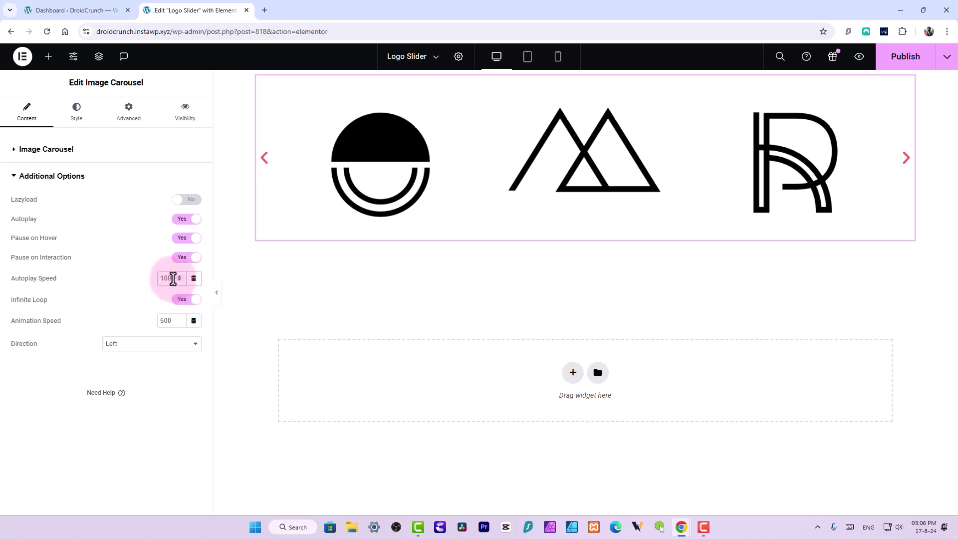
left_click(167, 278)
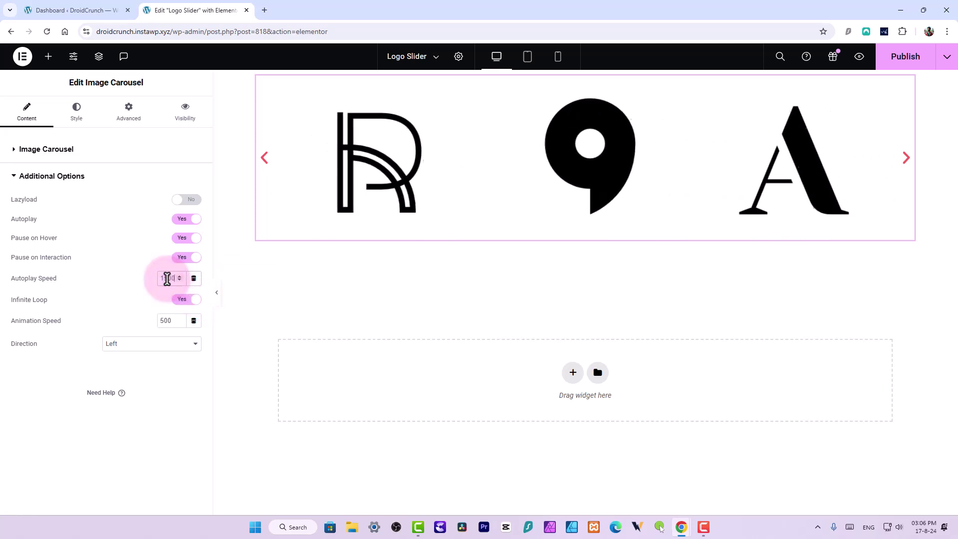
left_click(193, 278)
double_click(166, 280)
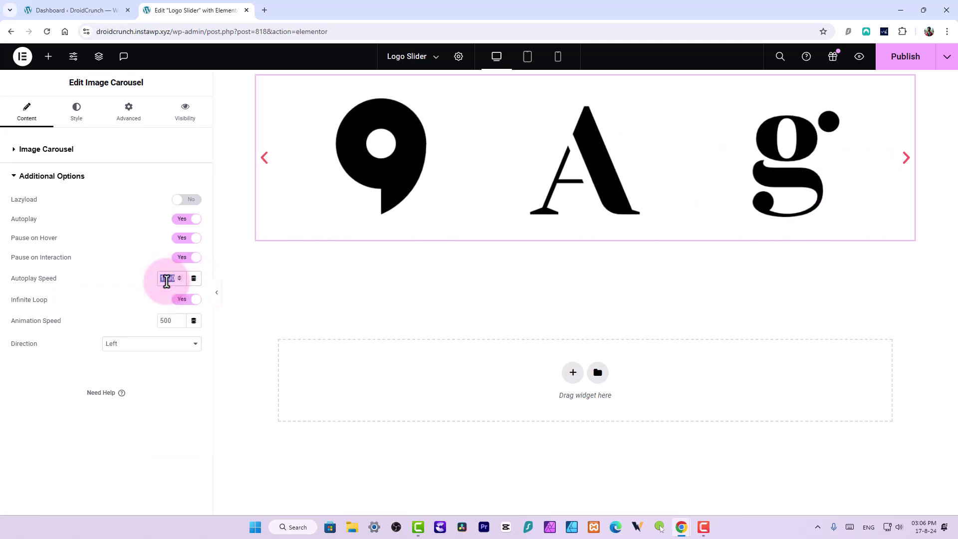
left_click(164, 278)
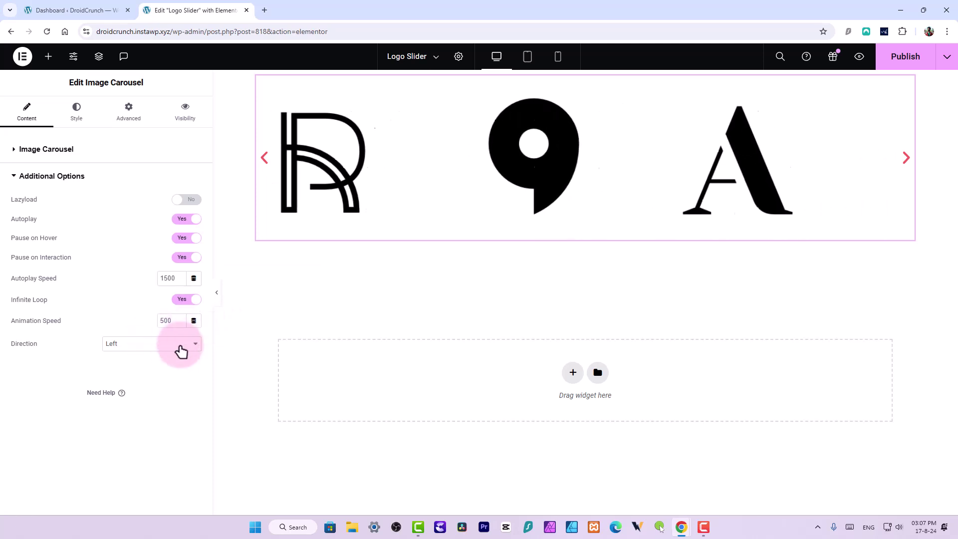
Try direction Right, set the carousel direction back to Left, and collapse the section
left_click(175, 344)
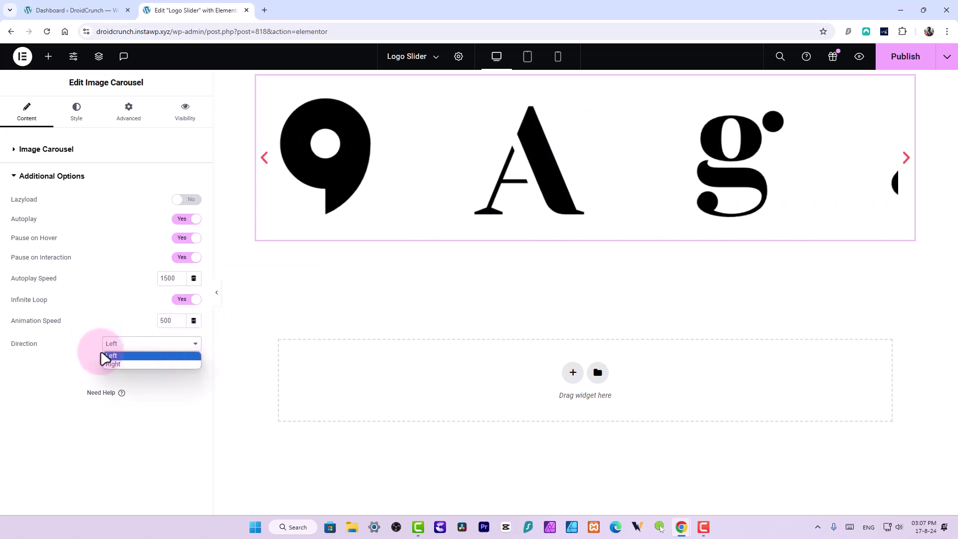
left_click(114, 363)
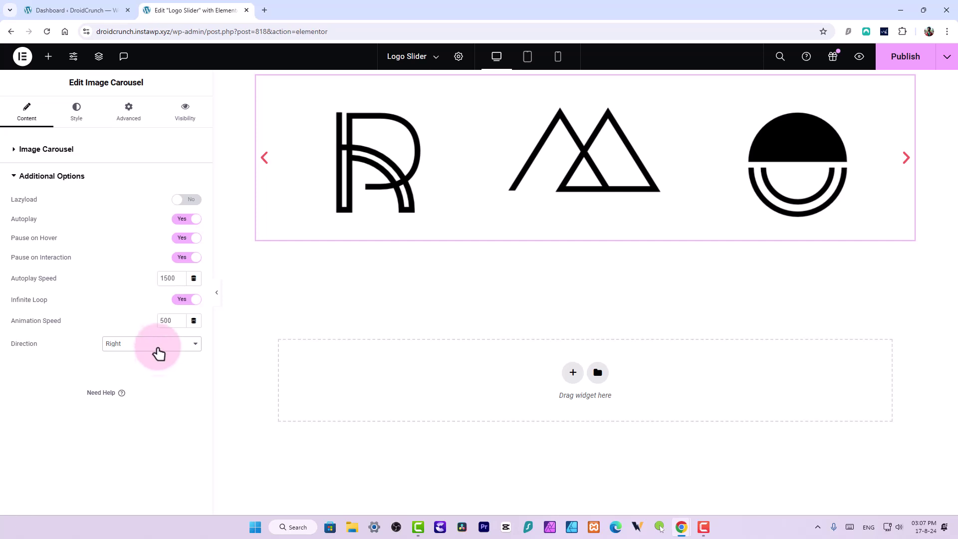
left_click(158, 354)
left_click(143, 356)
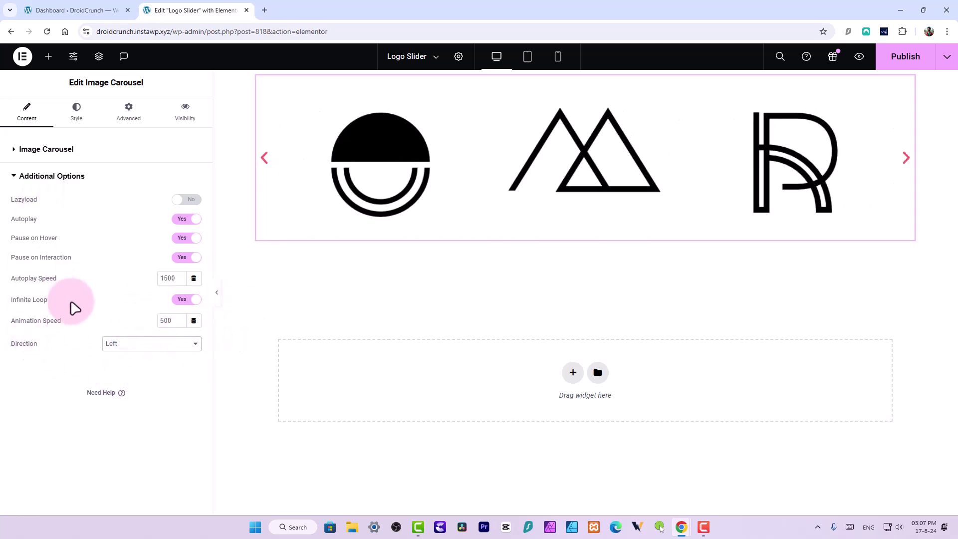
left_click(59, 179)
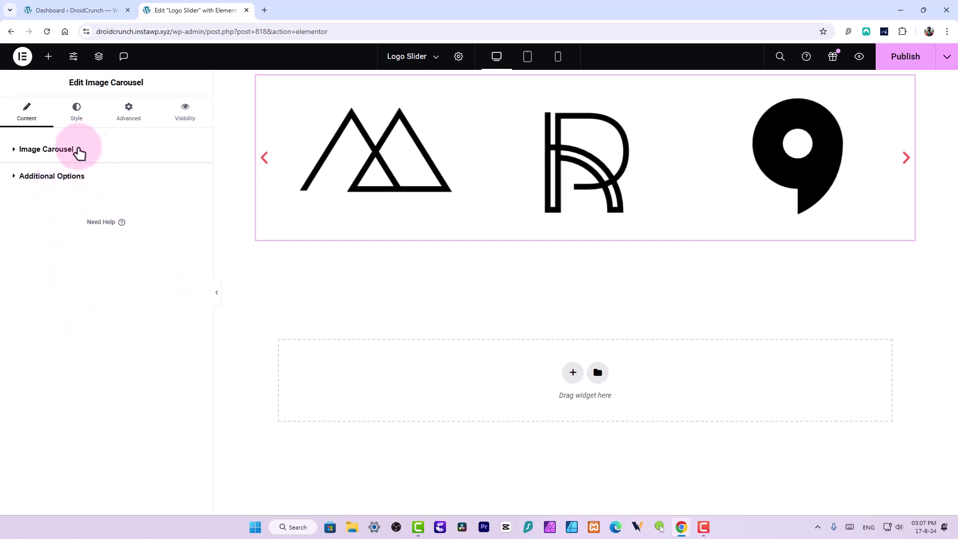
Set the carousel's Slides to Show to 5
left_click(80, 149)
left_click(165, 289)
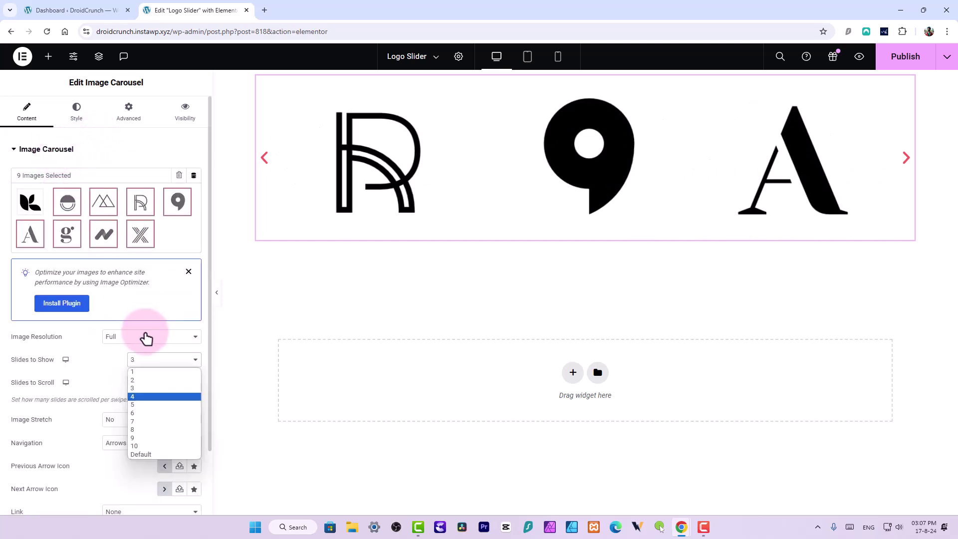
left_click(154, 404)
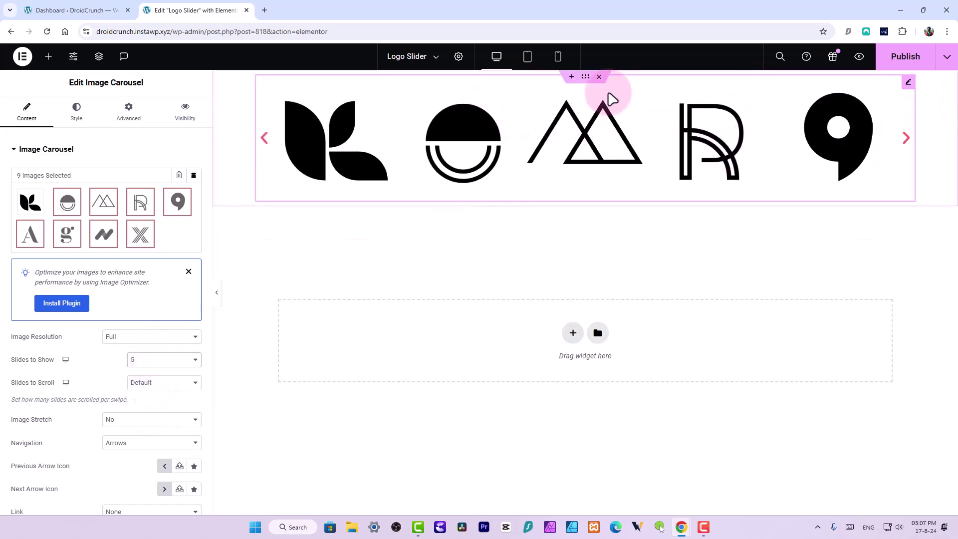
Give the carousel's container a Classic #FFFFFF white background
left_click(588, 78)
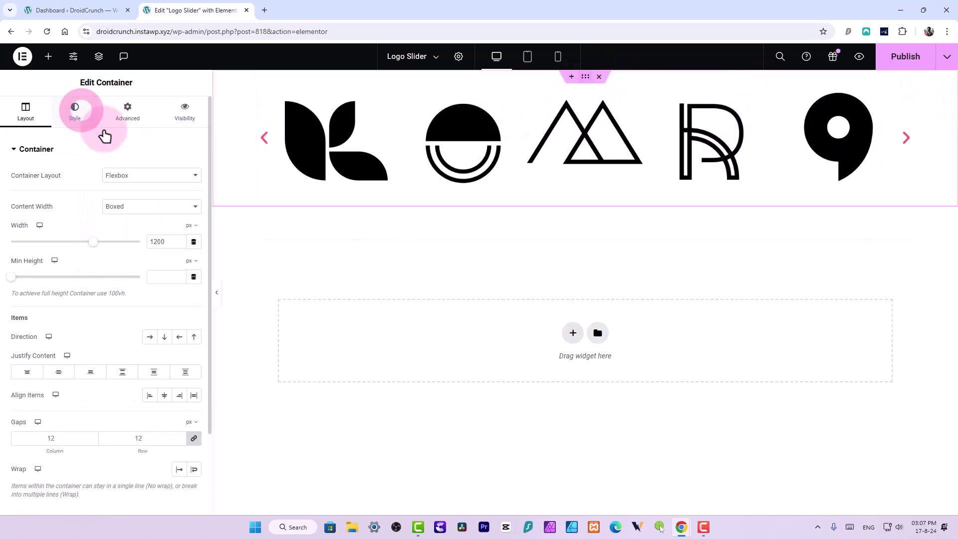
left_click(55, 109)
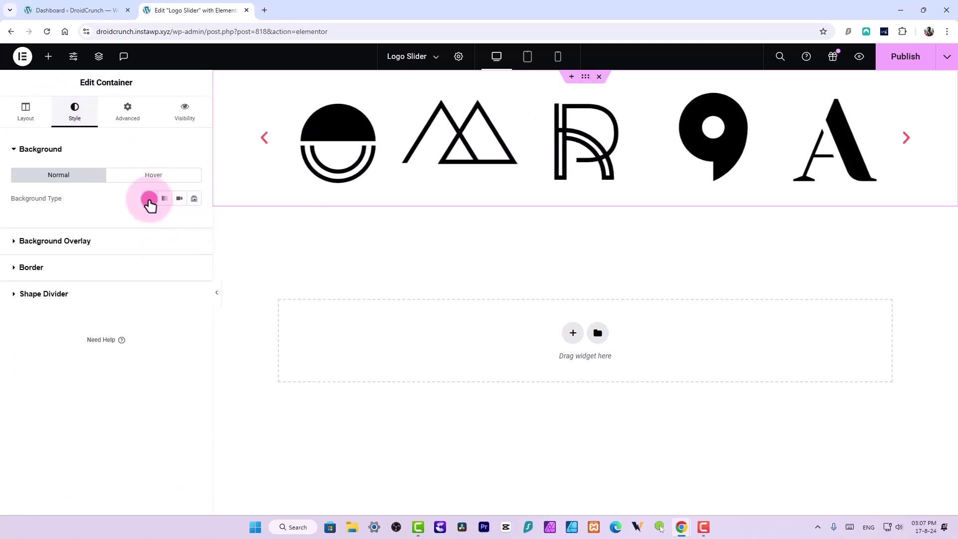
left_click(195, 222)
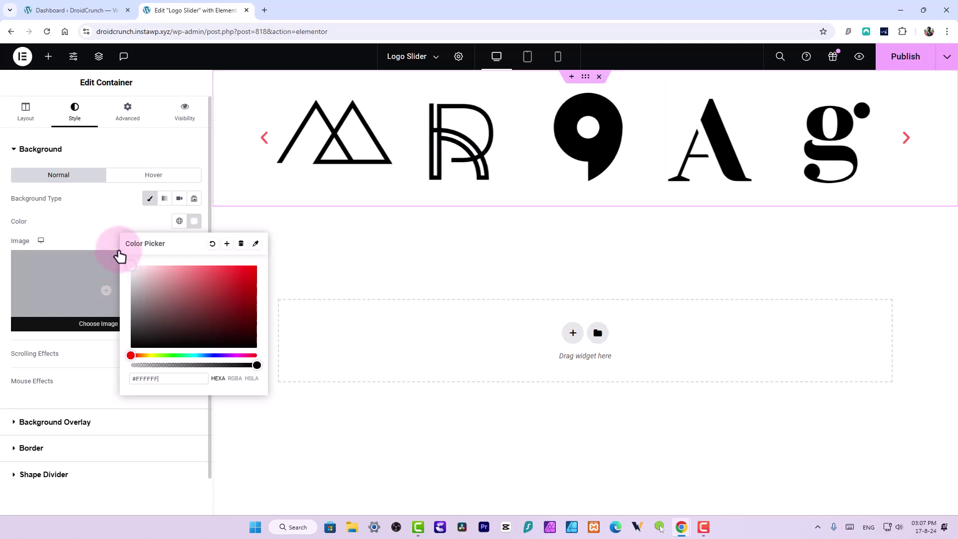
left_click(106, 222)
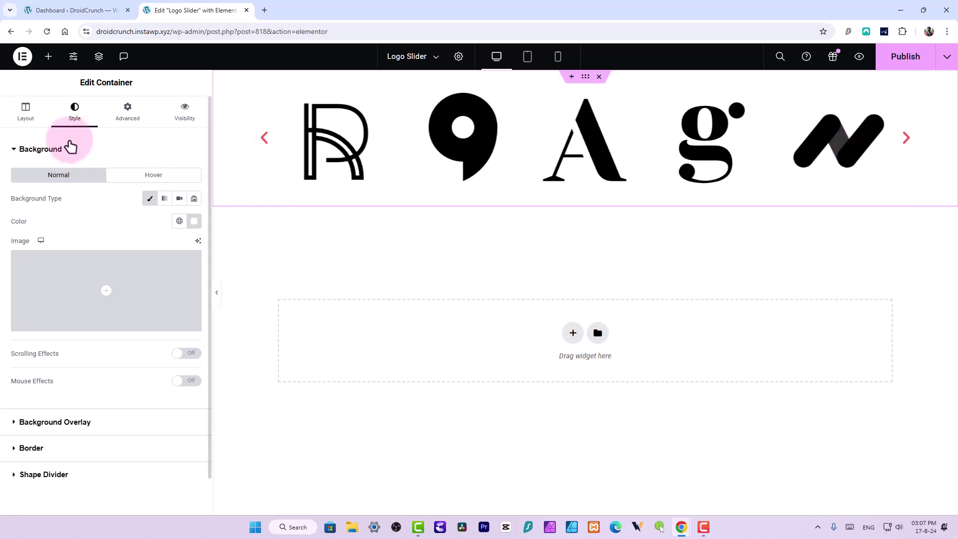
left_click(32, 126)
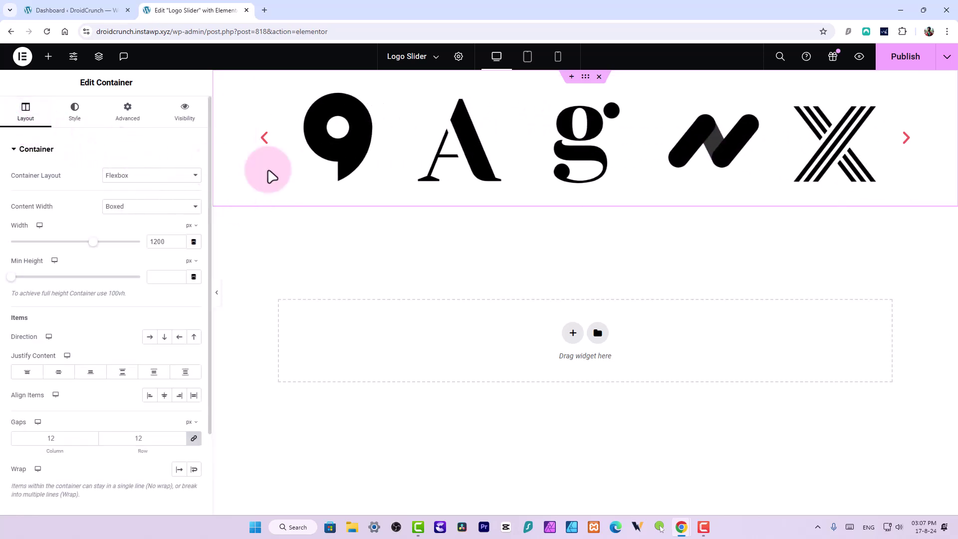
left_click(352, 157)
left_click(102, 180)
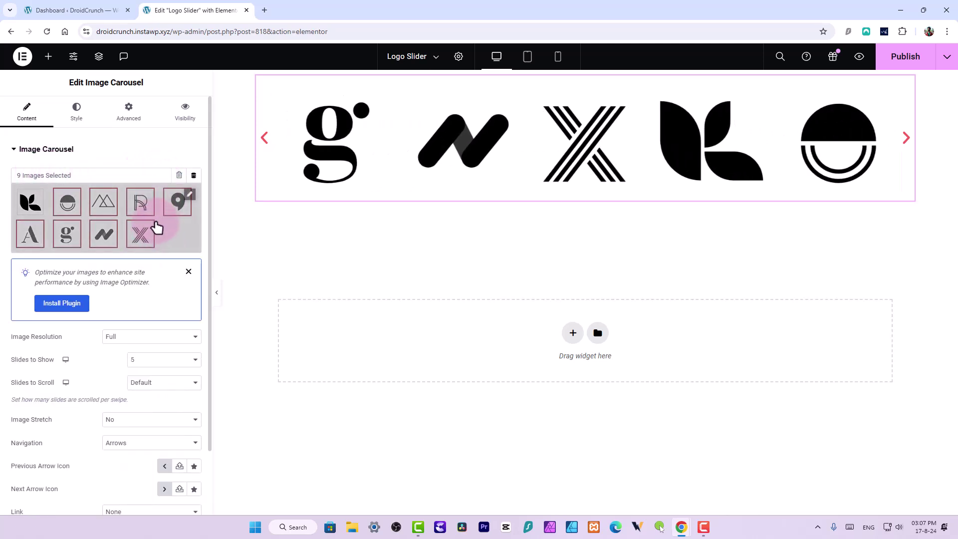
left_click(387, 169)
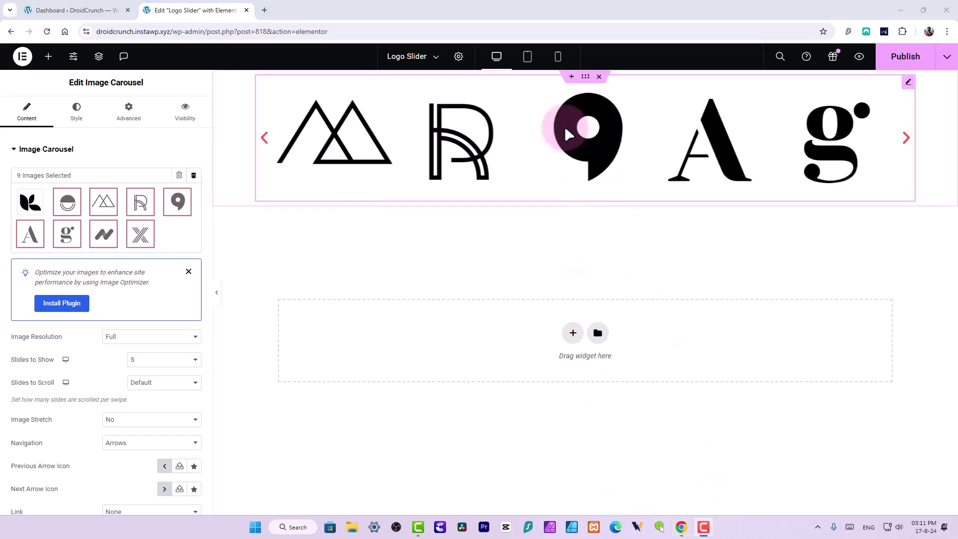
Open ACF Field Groups in a new tab and start a new field group titled 'Brand Logos'
left_click(80, 9)
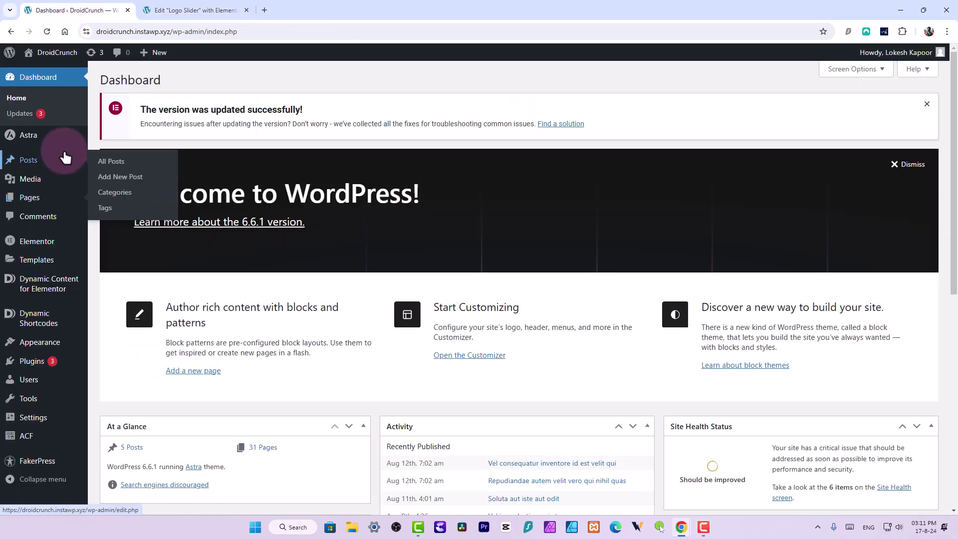
left_click(553, 241)
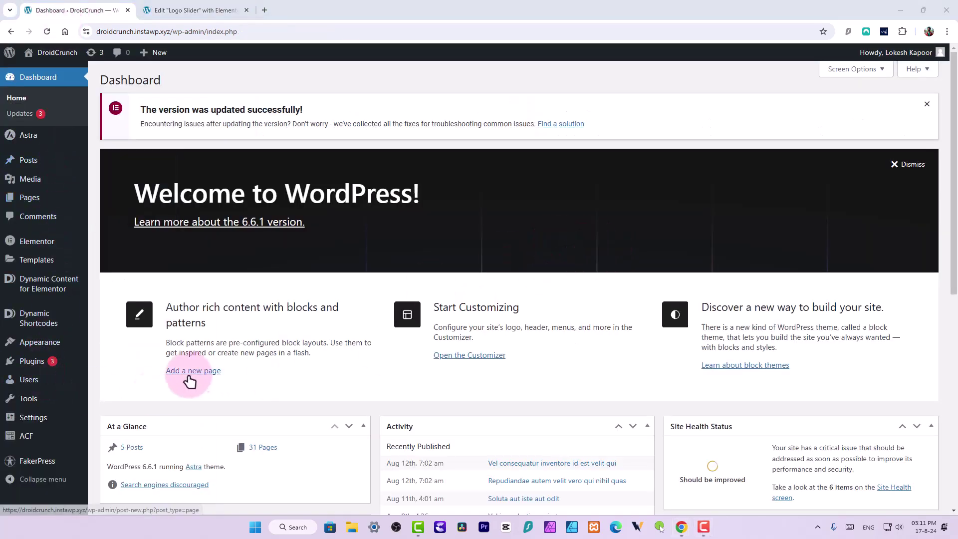
mouse_move(48, 441)
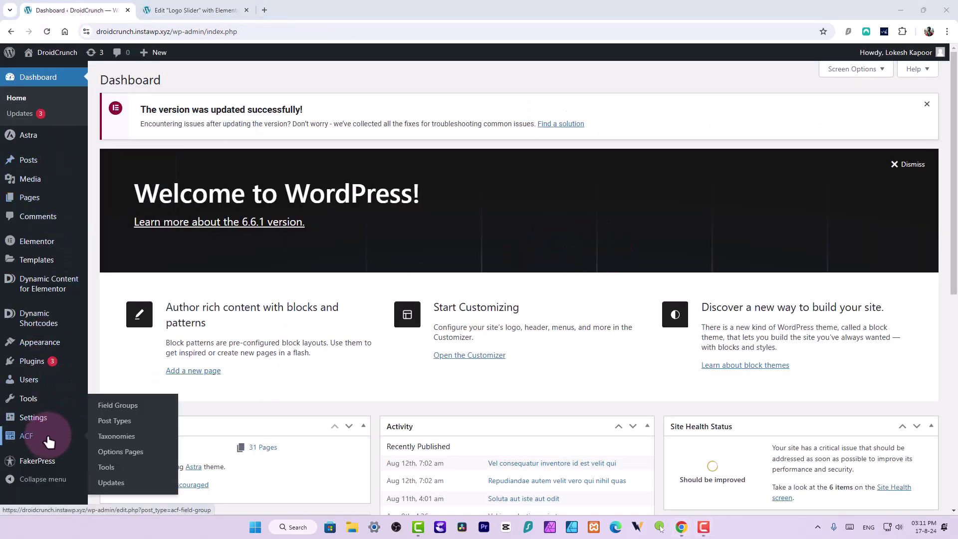
middle_click(119, 406)
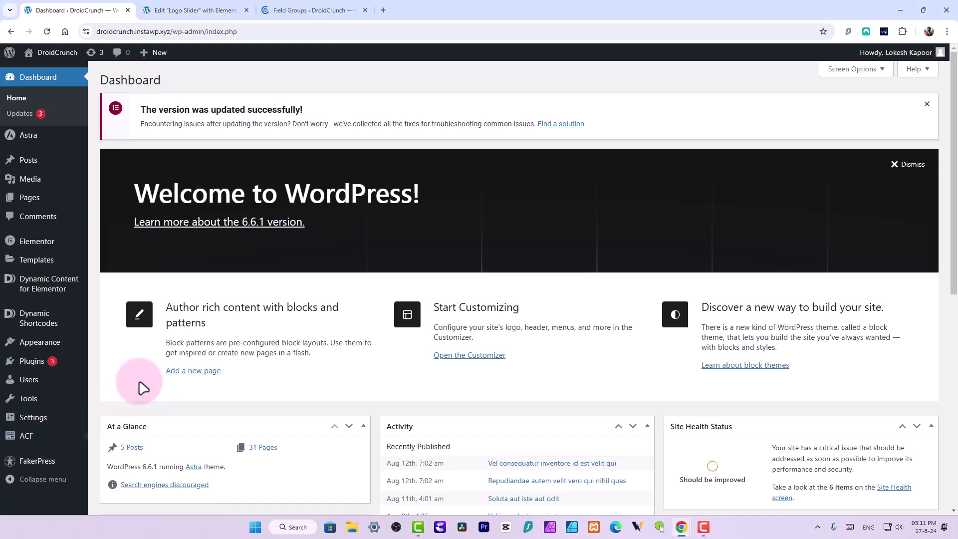
left_click(309, 10)
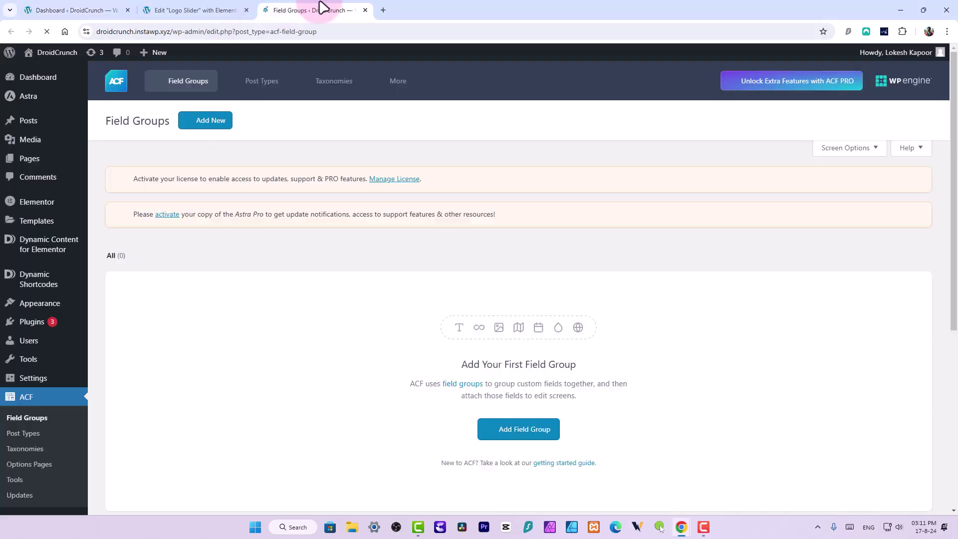
middle_click(219, 130)
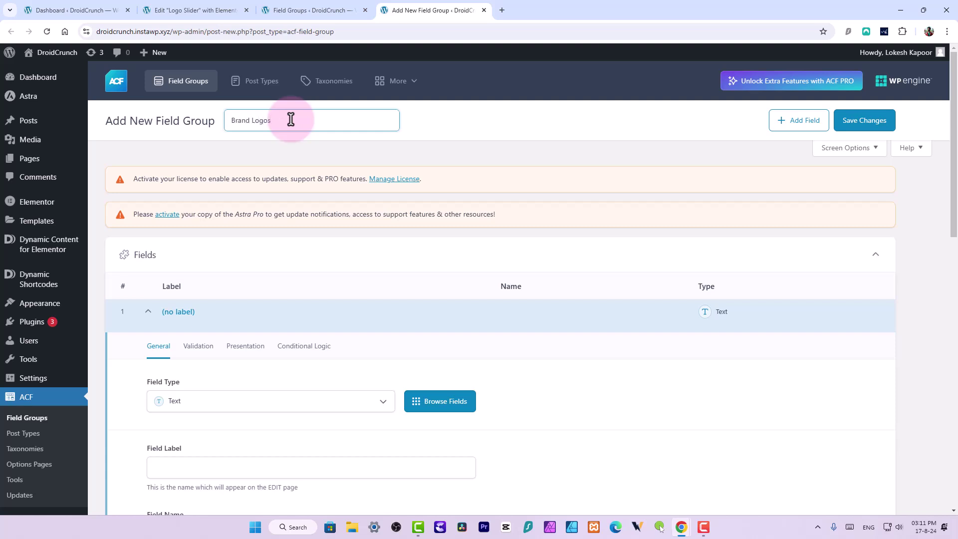
Set the new field's type to Gallery
scroll(319, 150, "down", 3)
left_click(273, 251)
type("g")
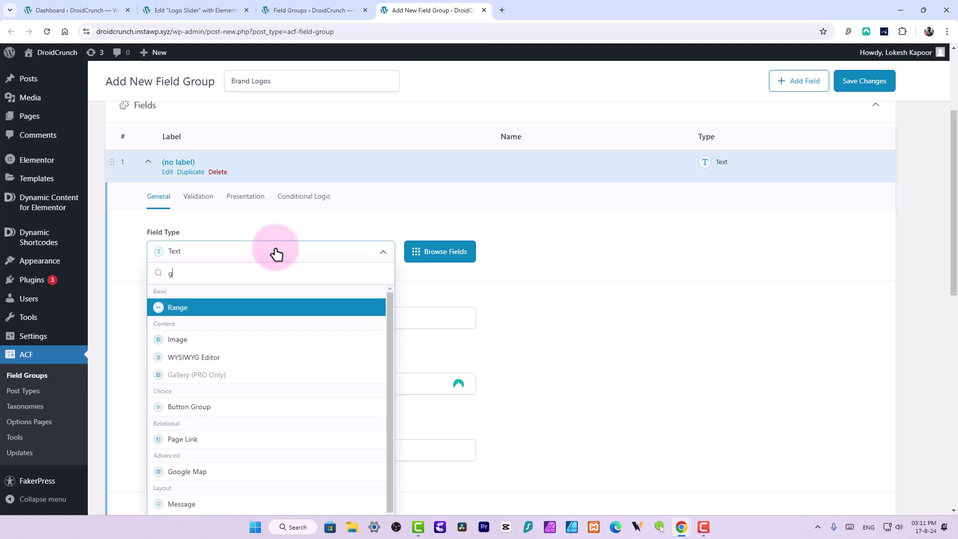
type("all")
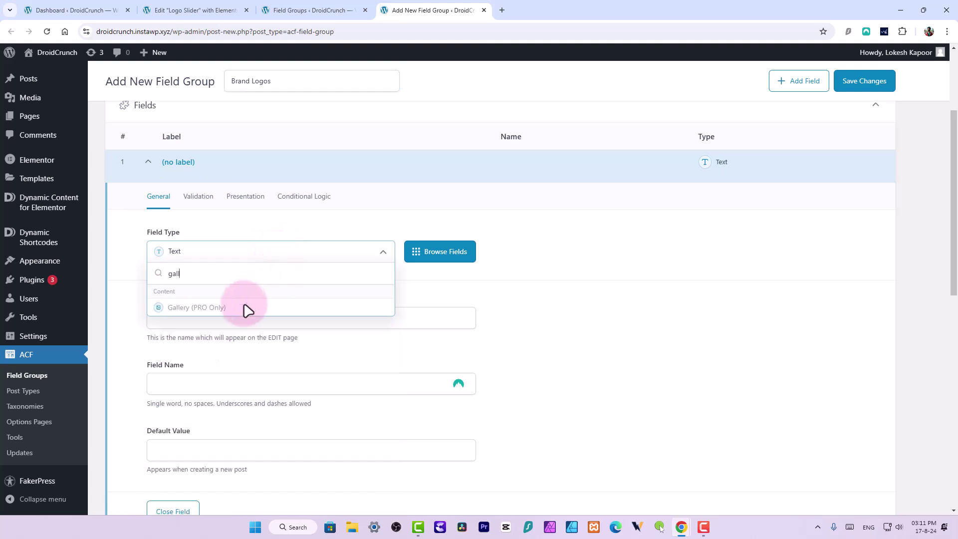
left_click(676, 291)
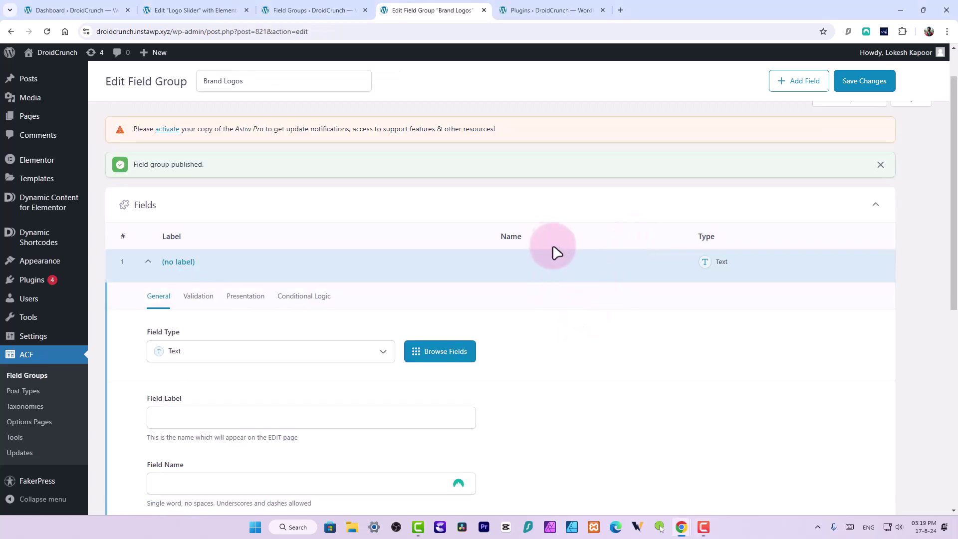
left_click(219, 353)
left_click(217, 308)
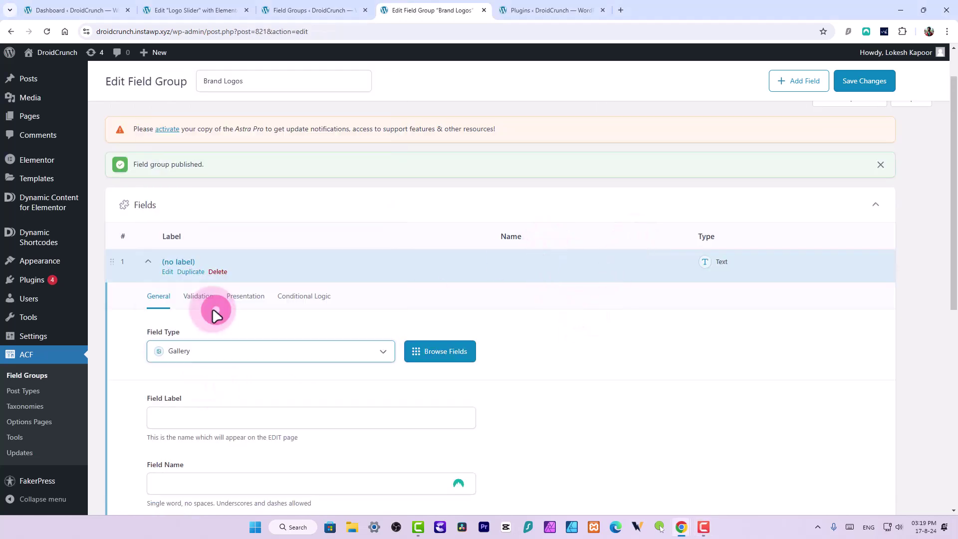
Label the field 'Logo Slider Images' so its name auto-fills as logo_slider_images
scroll(299, 371, "down", 2)
scroll(320, 372, "down", 2)
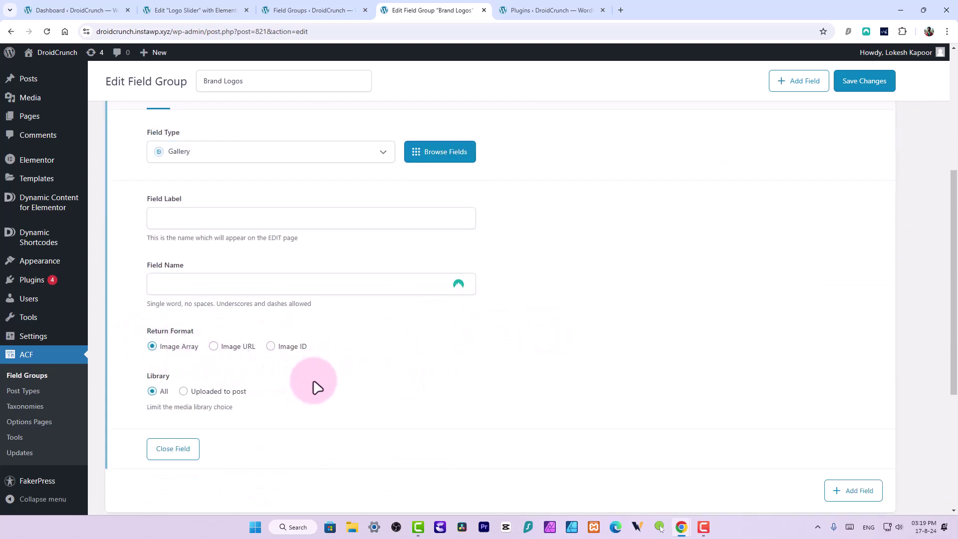
left_click(204, 232)
left_click(204, 221)
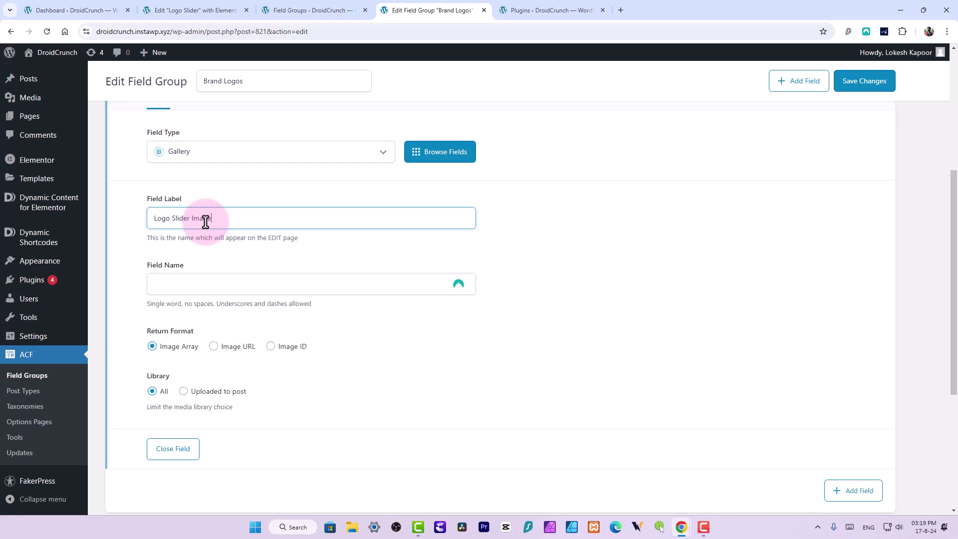
left_click(516, 226)
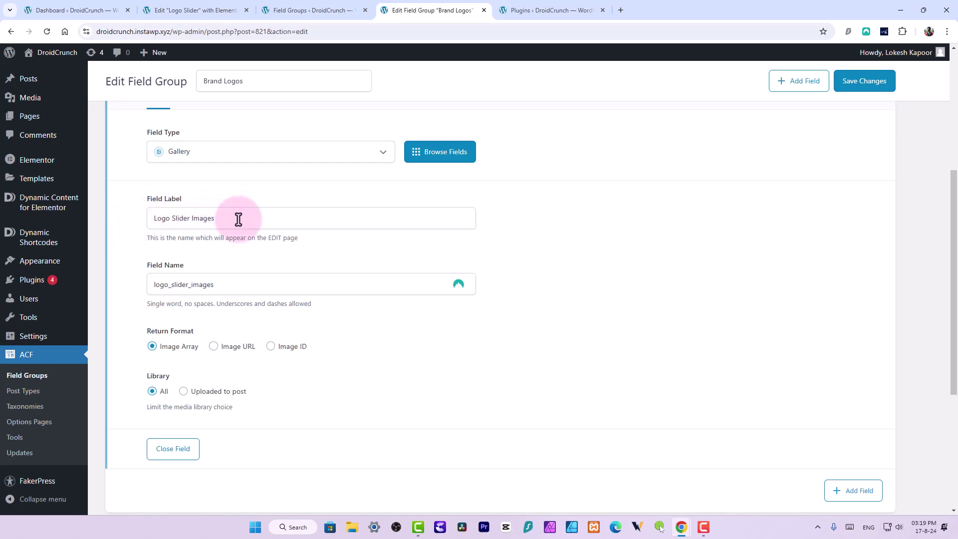
Switch the Brand Logos location rule type from Post Type to Options Page
scroll(299, 225, "up", 5)
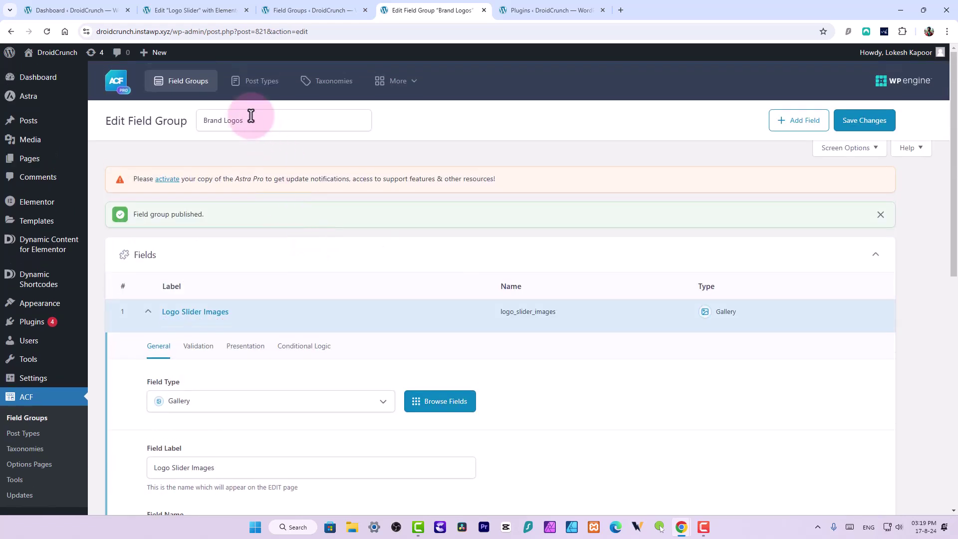
left_click(256, 122)
left_click_drag(256, 122, 202, 119)
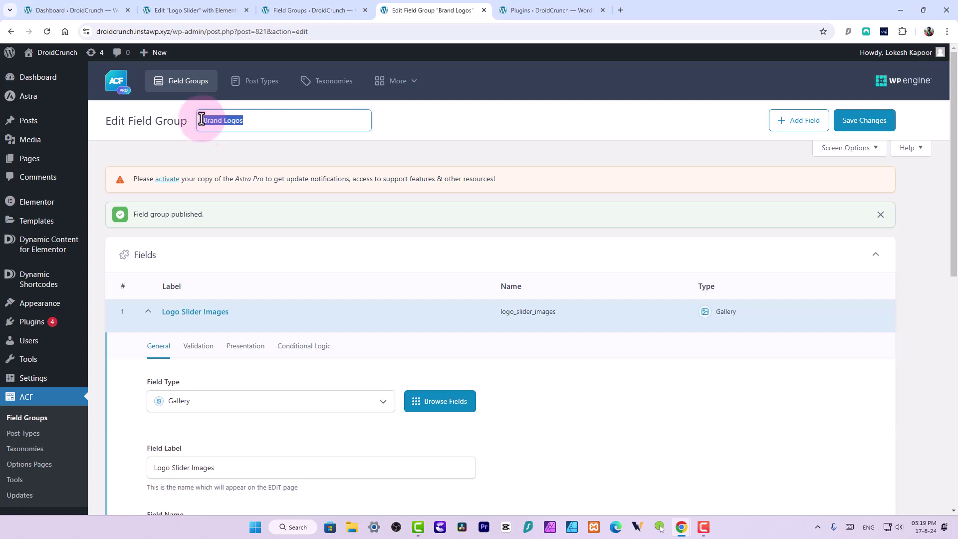
left_click_drag(954, 270, 955, 503)
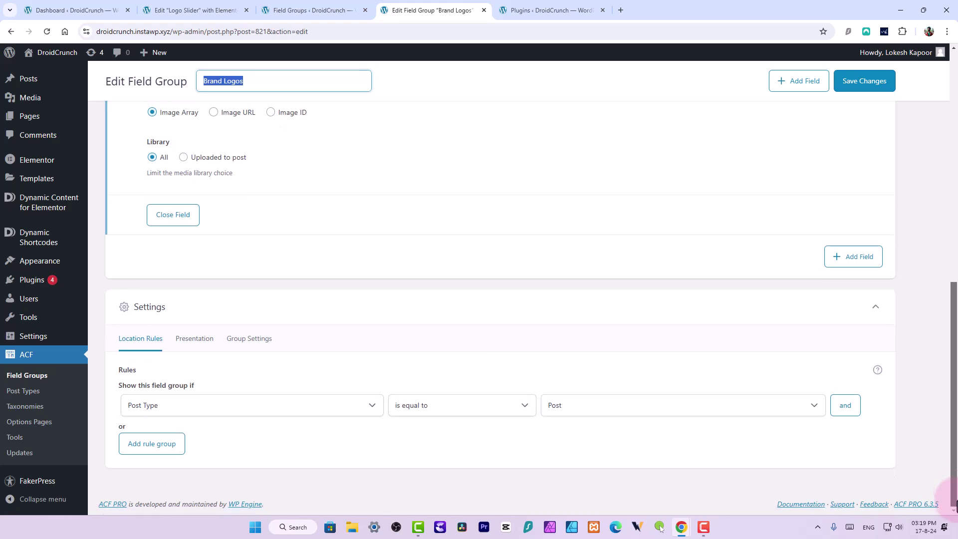
left_click_drag(956, 507, 955, 508)
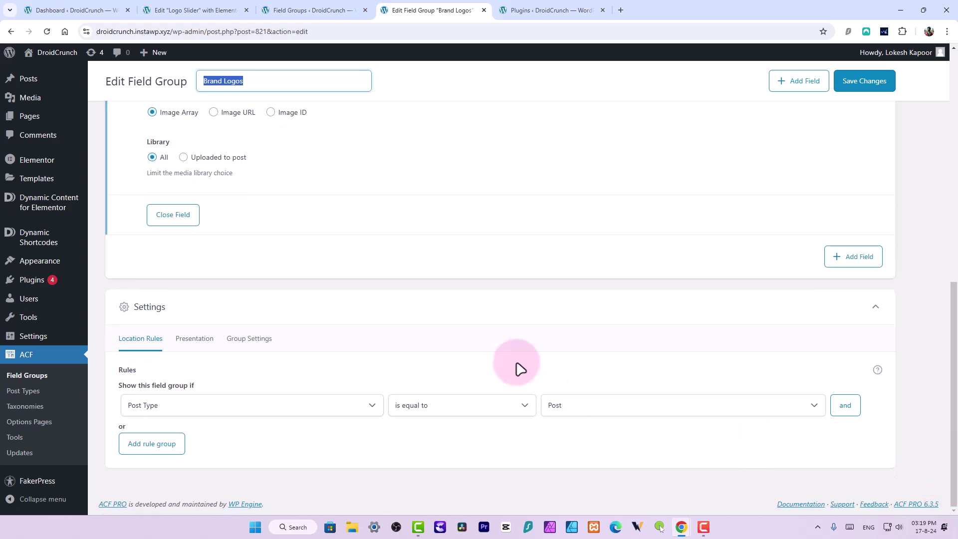
left_click(189, 411)
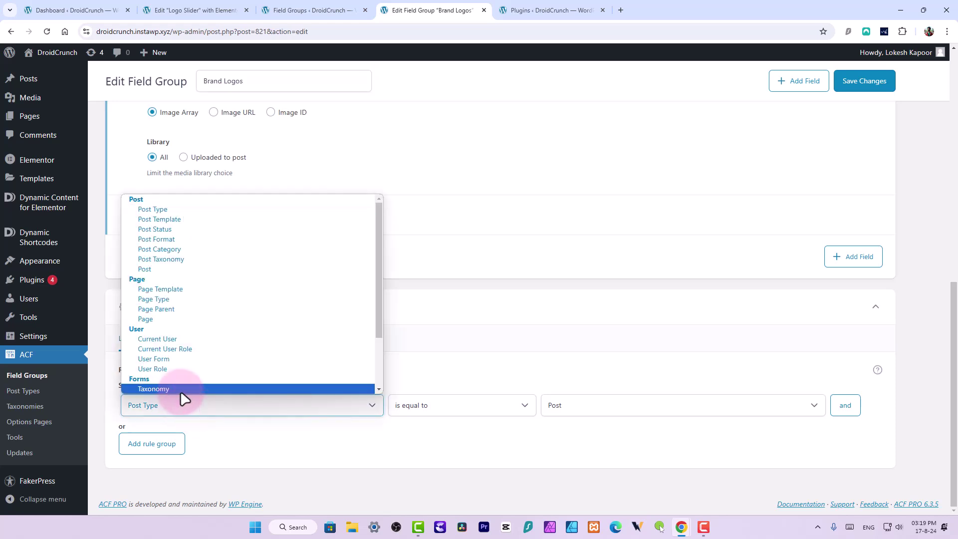
scroll(192, 331, "down", 3)
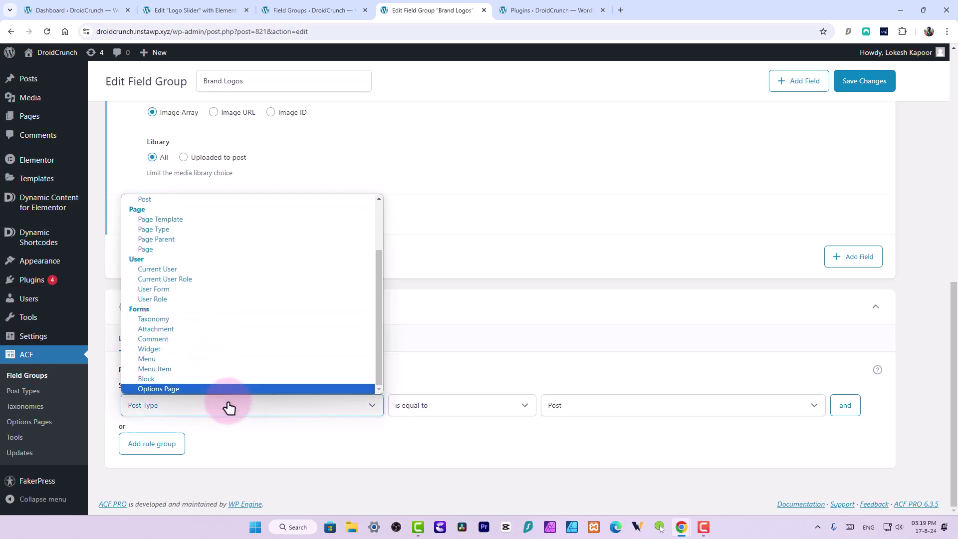
left_click(158, 390)
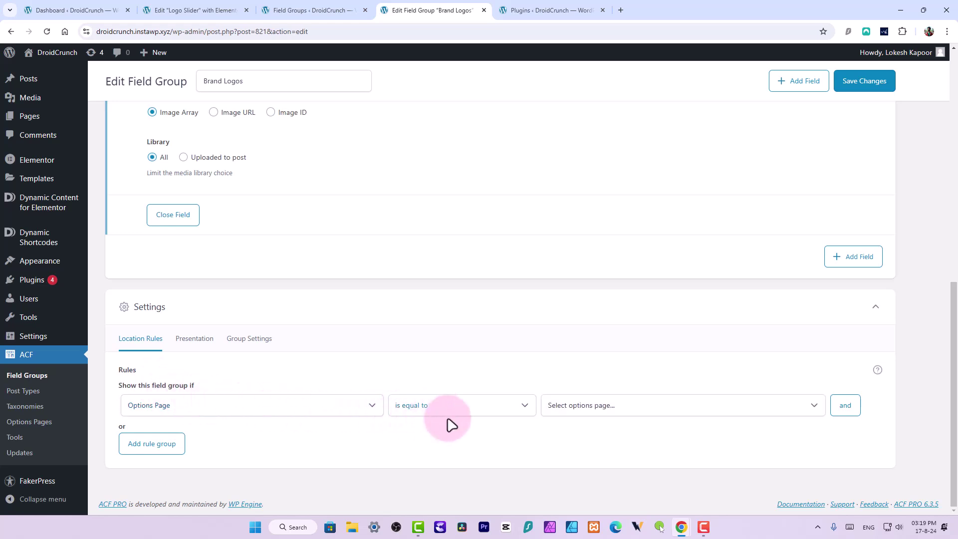
left_click(594, 407)
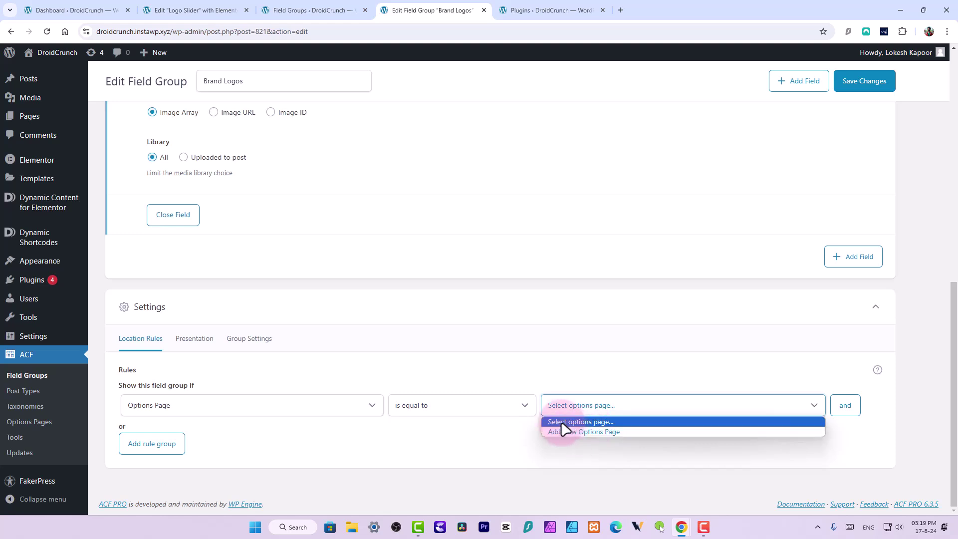
Create a new Brand Logos options page with No Parent as the rule's target
left_click(597, 433)
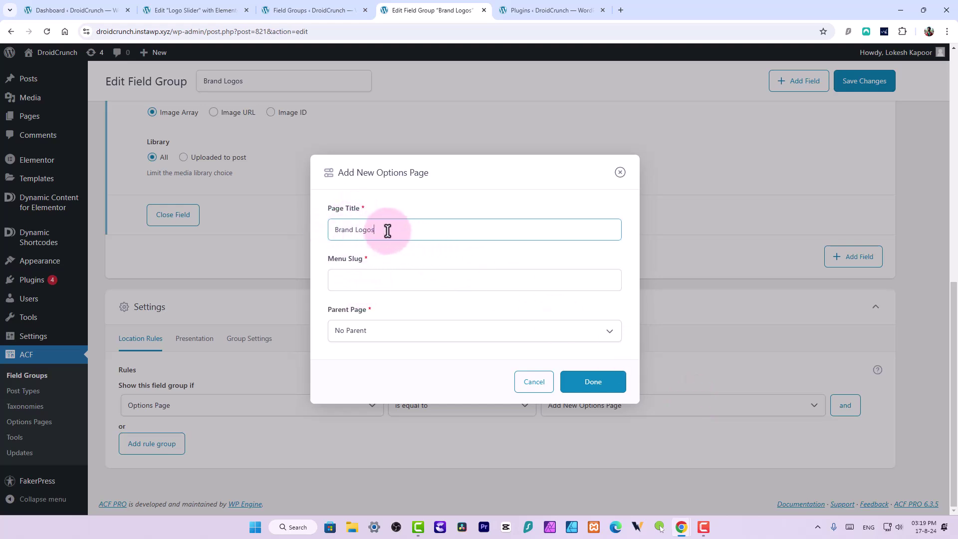
left_click(379, 330)
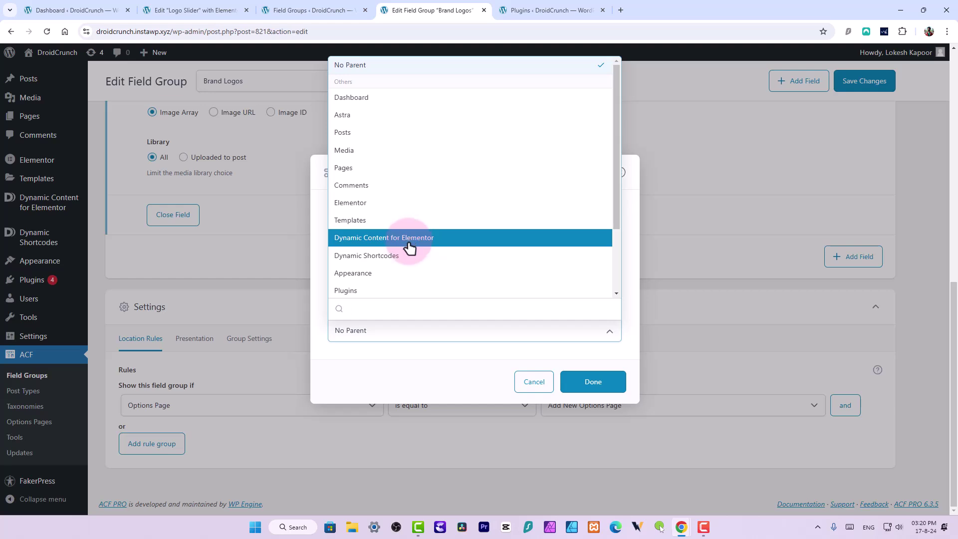
scroll(408, 252, "down", 2)
left_click(386, 331)
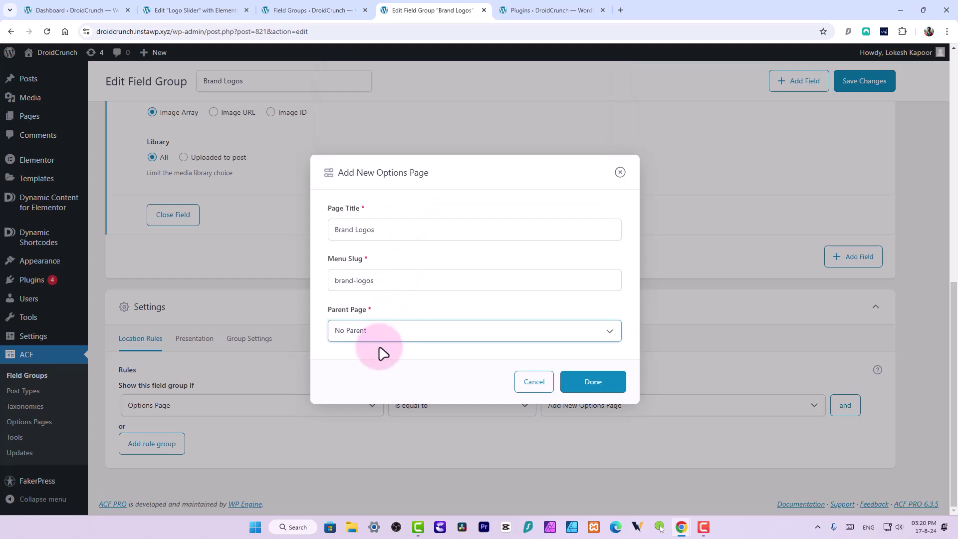
left_click(383, 353)
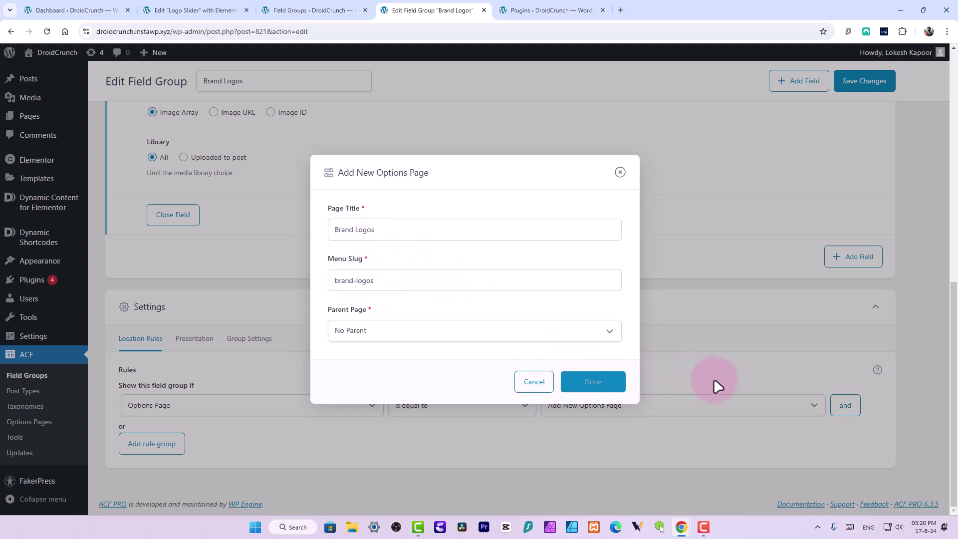
Save the Brand Logos field group
scroll(701, 387, "up", 6)
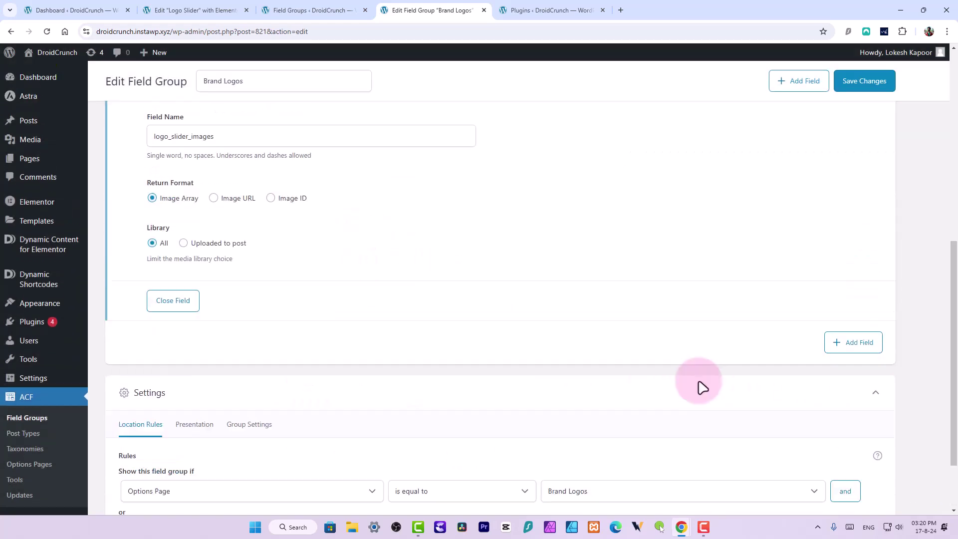
left_click(865, 94)
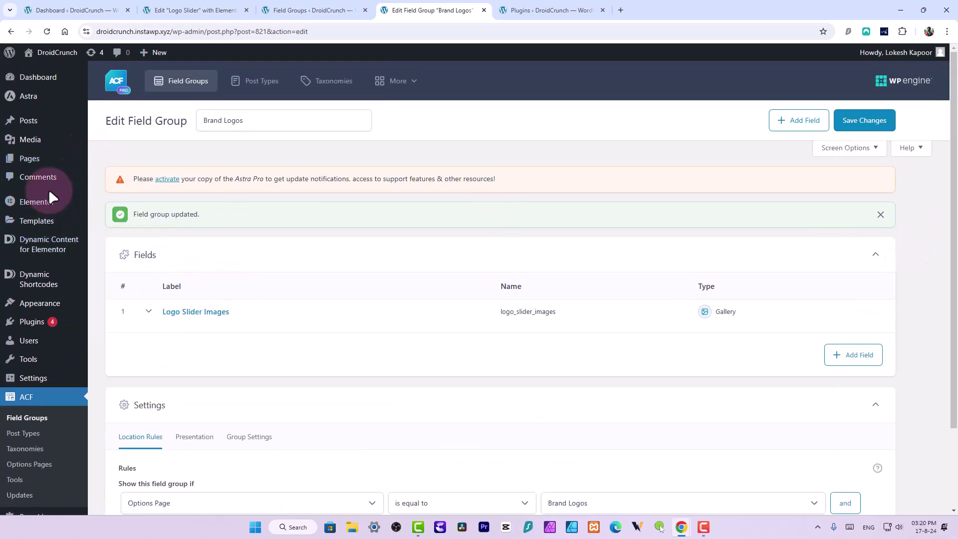
scroll(49, 189, "down", 3)
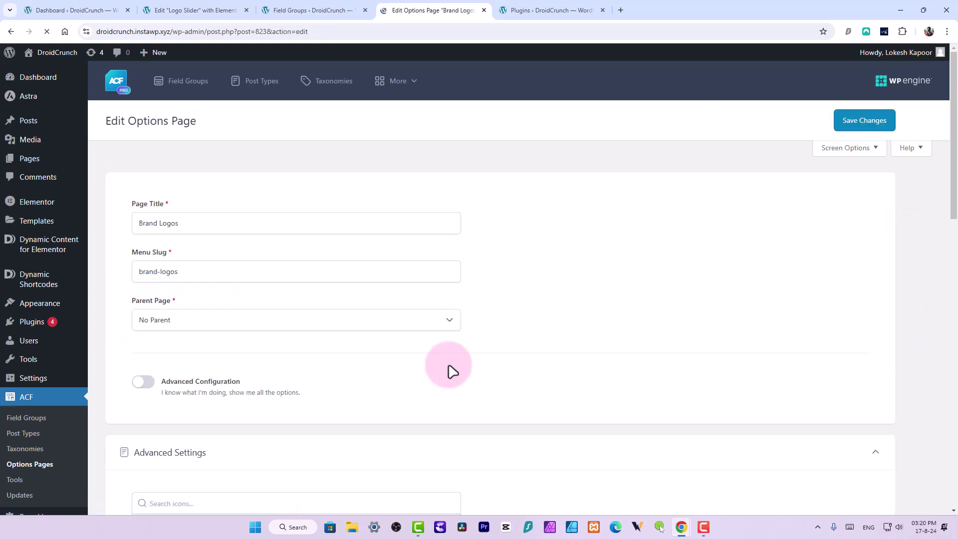
scroll(436, 364, "down", 2)
Add all nine black logos to the Brand Logos options page gallery, then return to Elementor
scroll(439, 364, "up", 2)
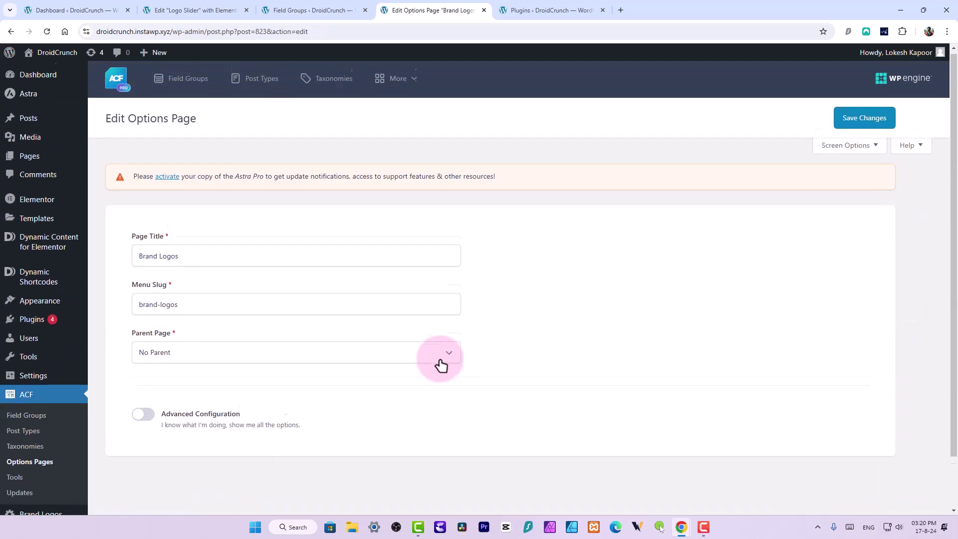
scroll(587, 352, "down", 2)
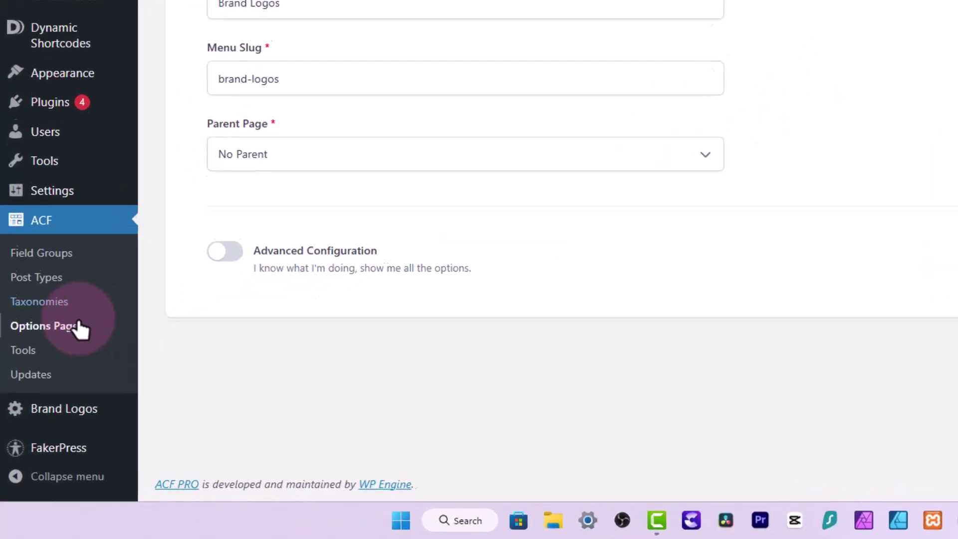
left_click(60, 408)
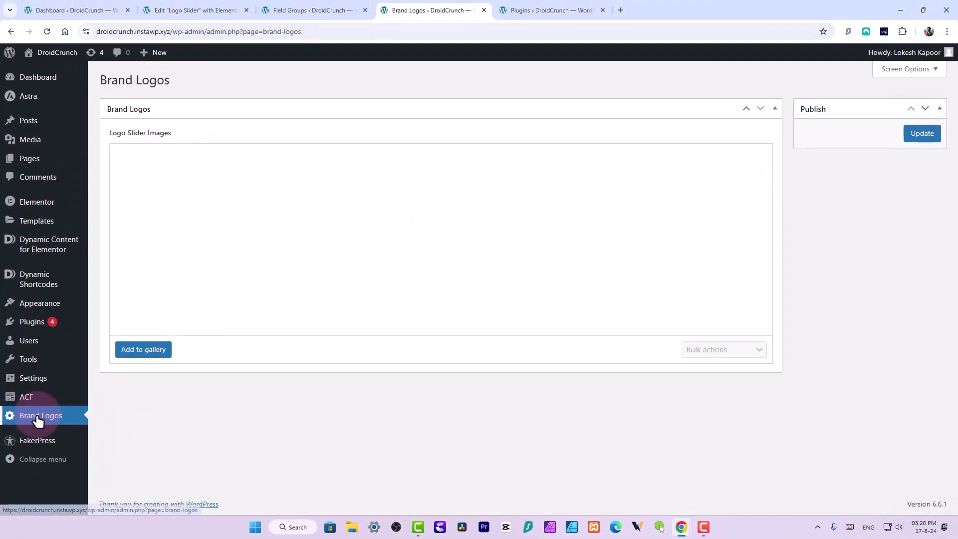
left_click(133, 349)
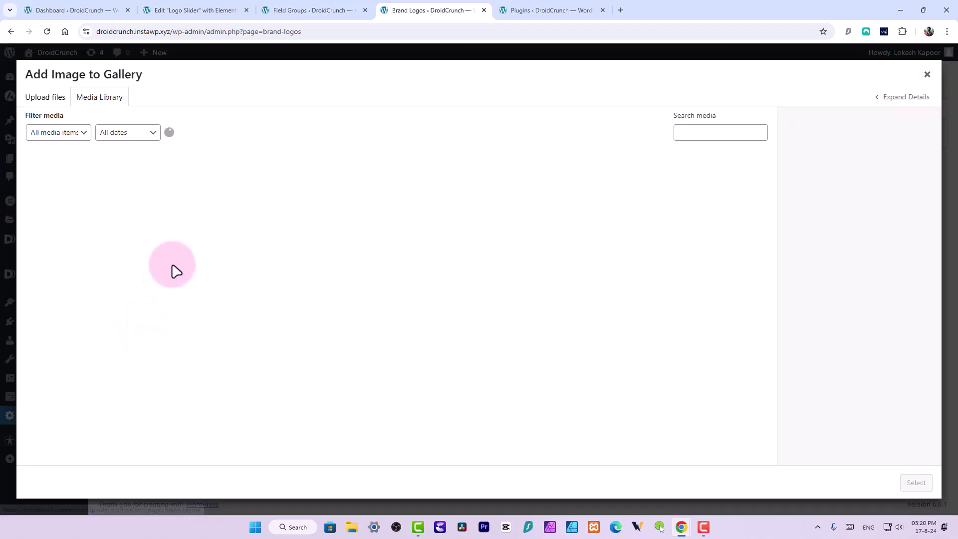
left_click(62, 174)
left_click(722, 192, "shift")
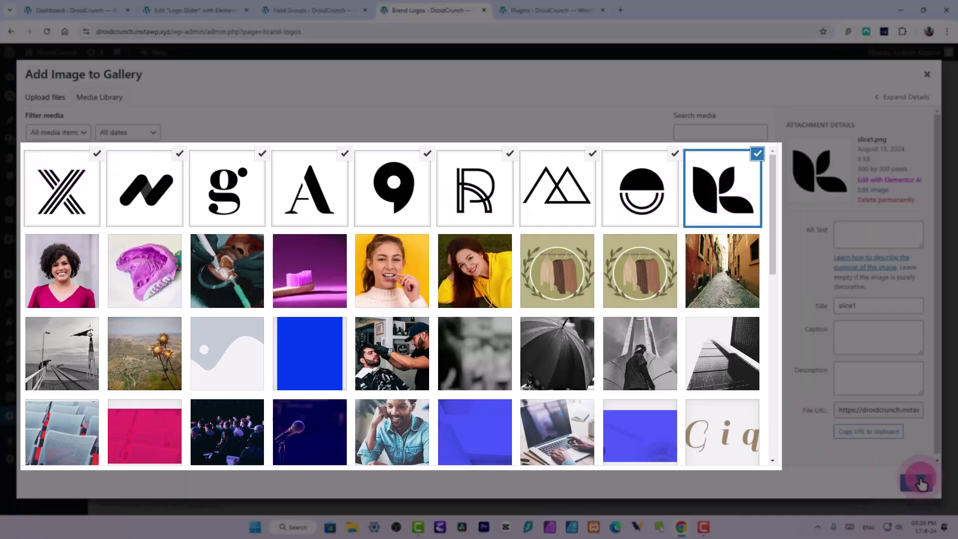
left_click(920, 483)
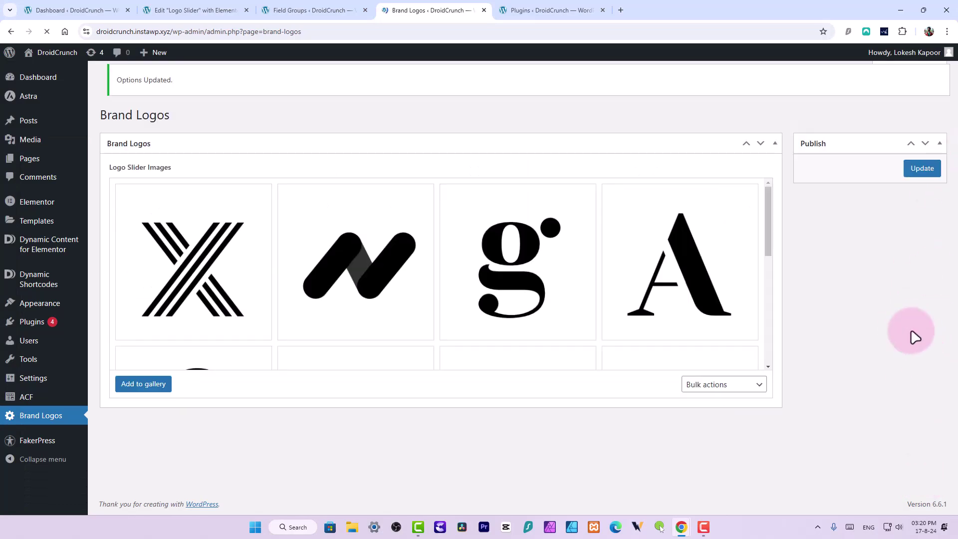
left_click(188, 19)
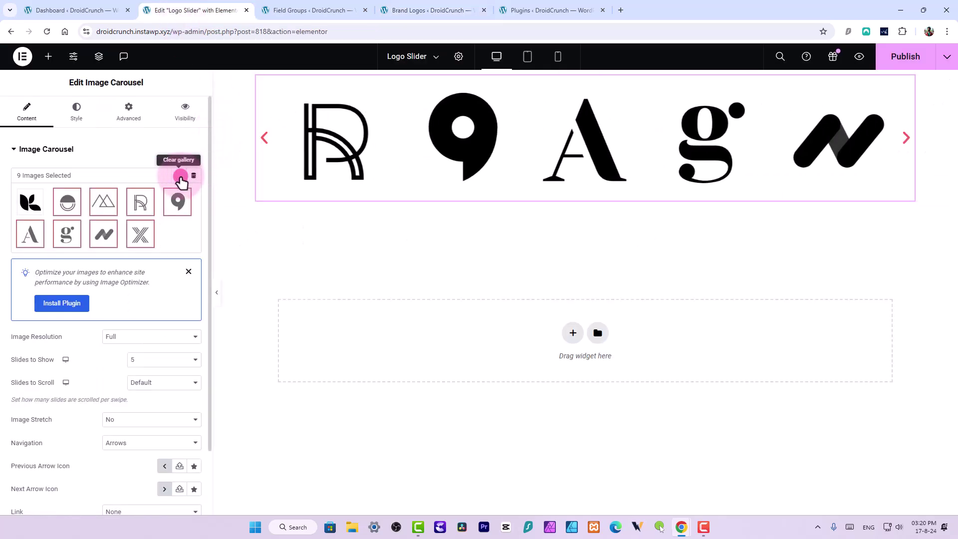
Clear the carousel's images and switch its source to the ACF Gallery Field dynamic tag
left_click(181, 175)
left_click(564, 305)
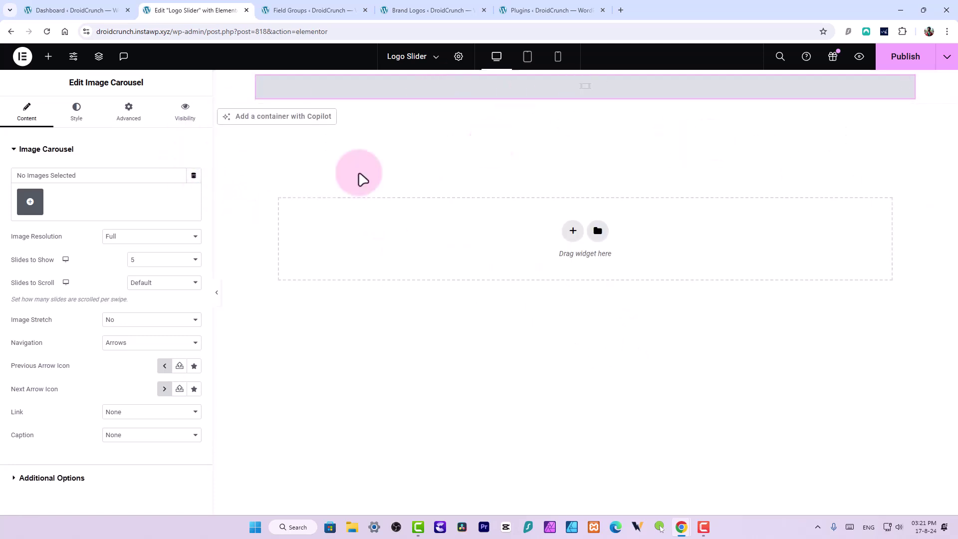
left_click(194, 176)
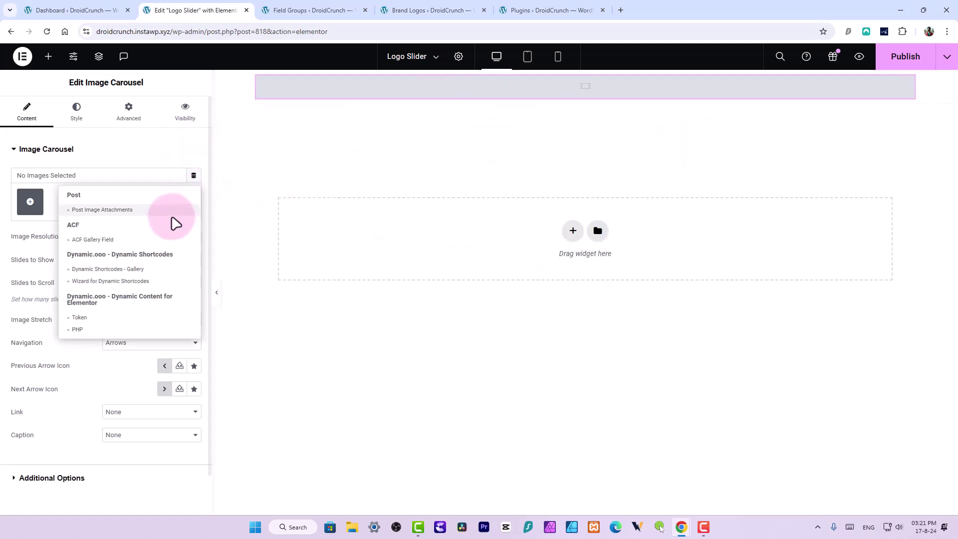
left_click(101, 241)
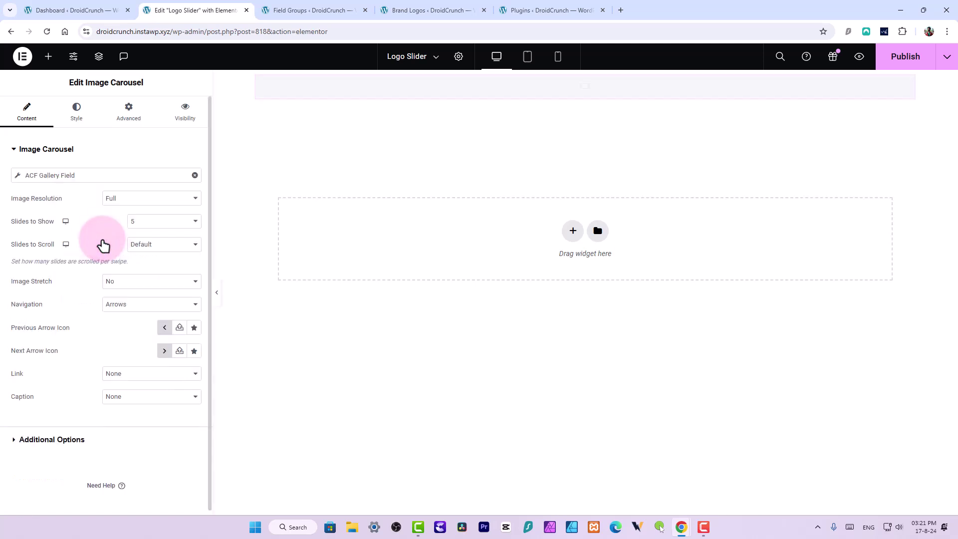
Set the ACF gallery source's Key to Options:Logo Slider Images
left_click(79, 176)
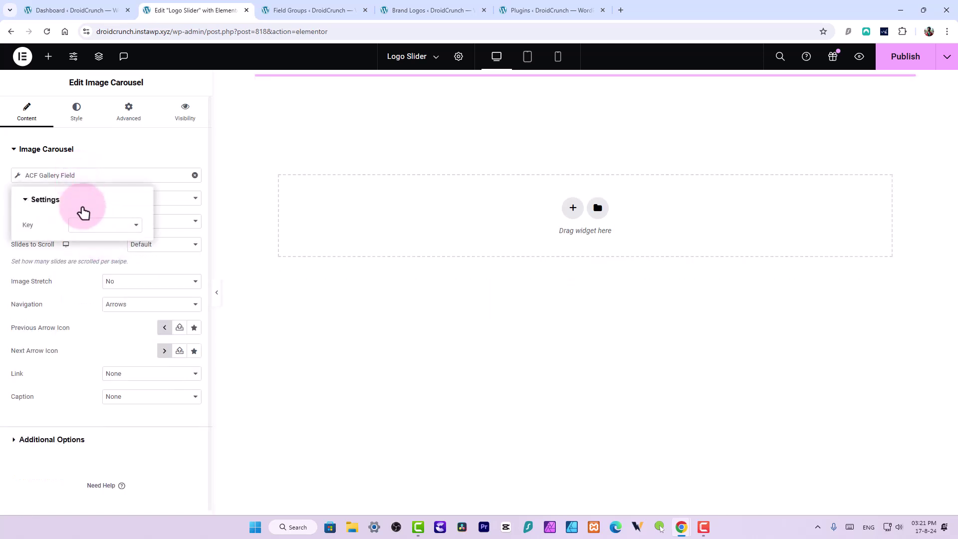
left_click(72, 175)
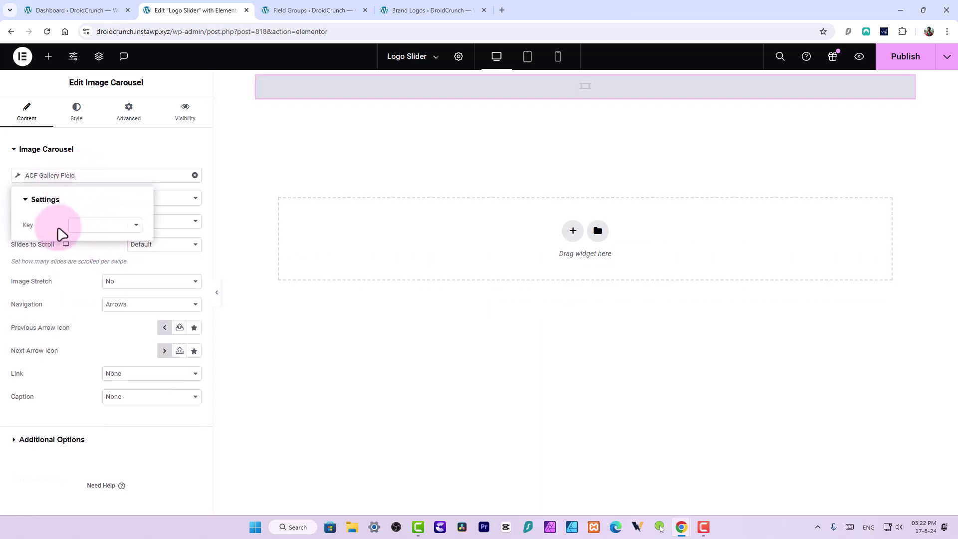
left_click(86, 227)
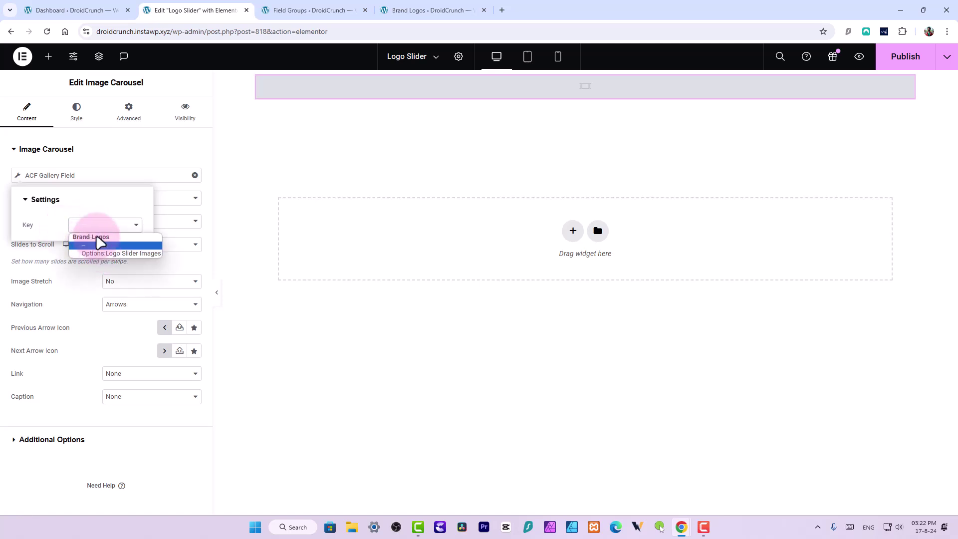
left_click(130, 254)
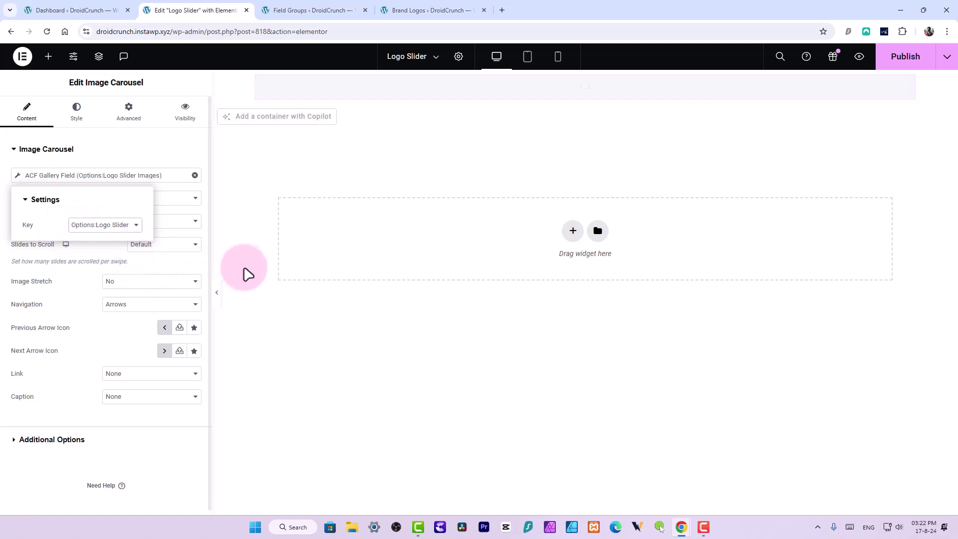
left_click(141, 152)
left_click(149, 149)
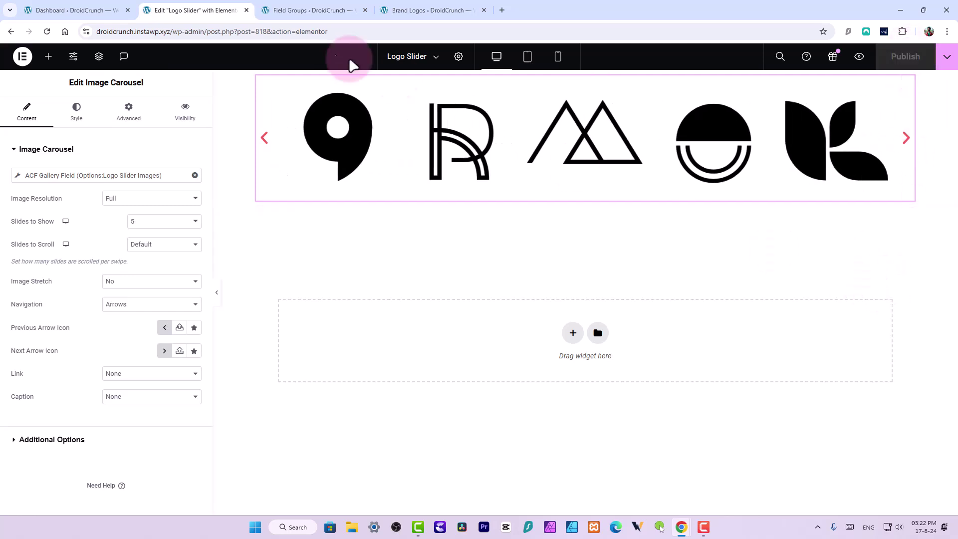
On Brand Logos, remove the leaf, half-circle, mountains, R, 9 and A logos
left_click(300, 7)
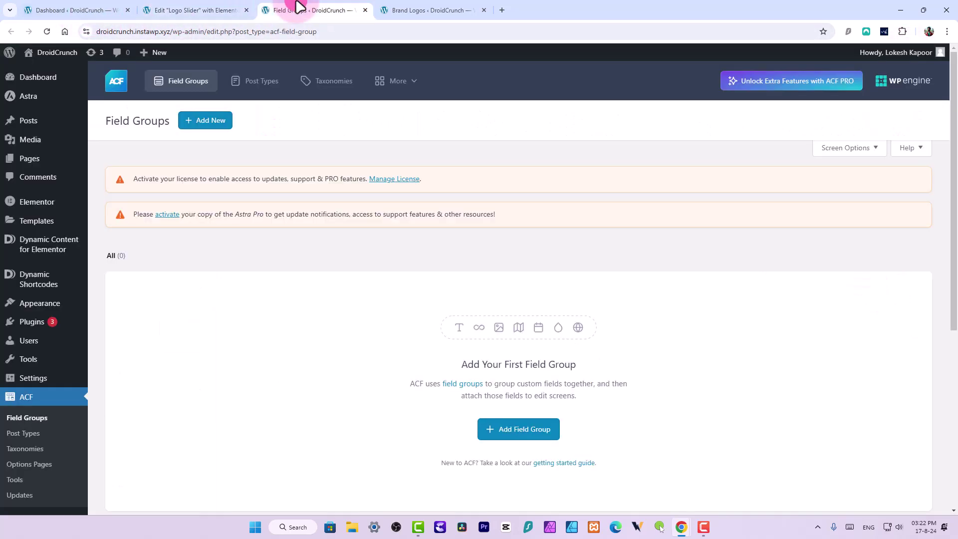
scroll(62, 396, "down", 5)
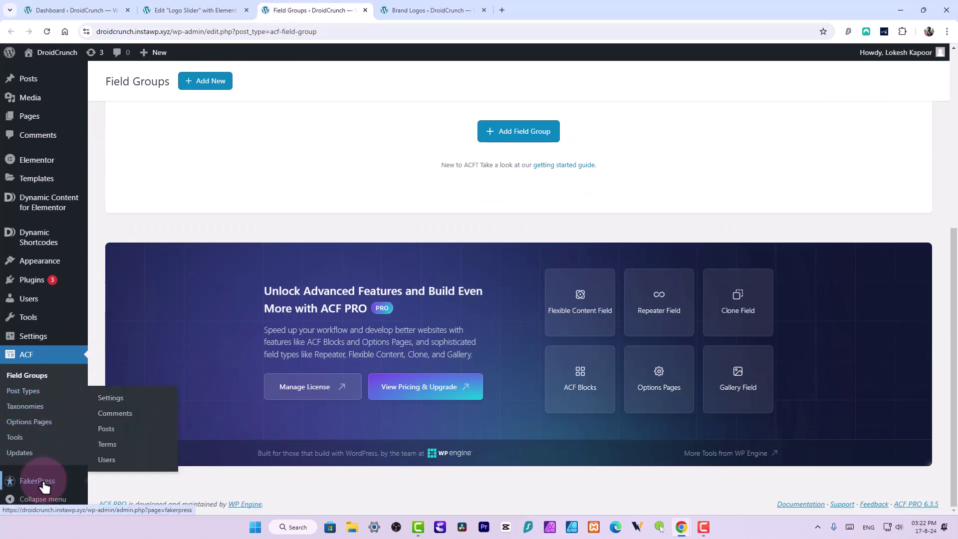
left_click(394, 9)
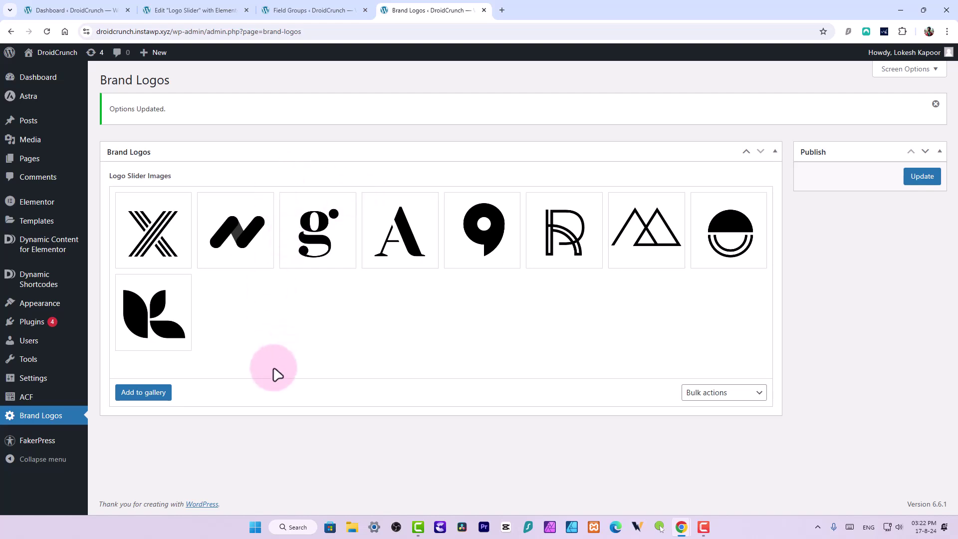
left_click(183, 280)
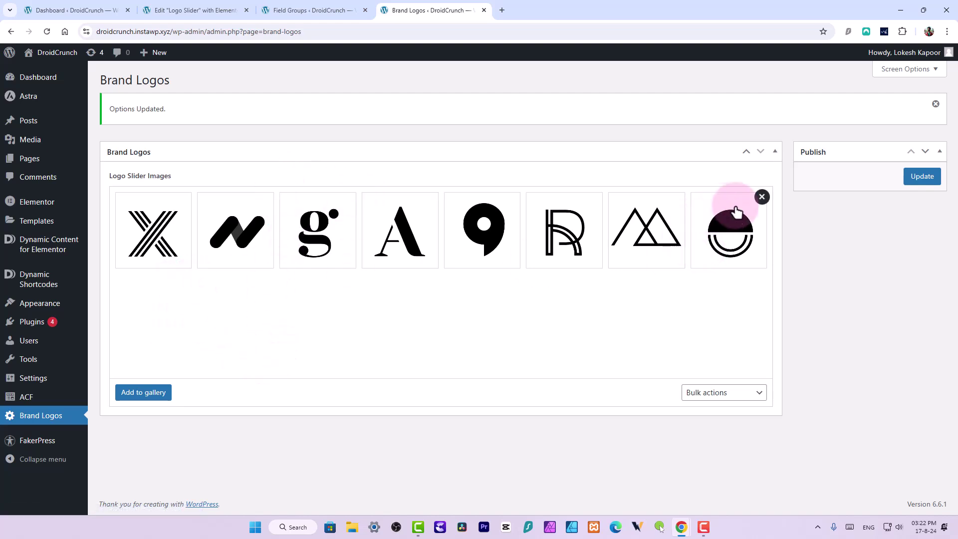
left_click(759, 197)
left_click(680, 197)
left_click(599, 196)
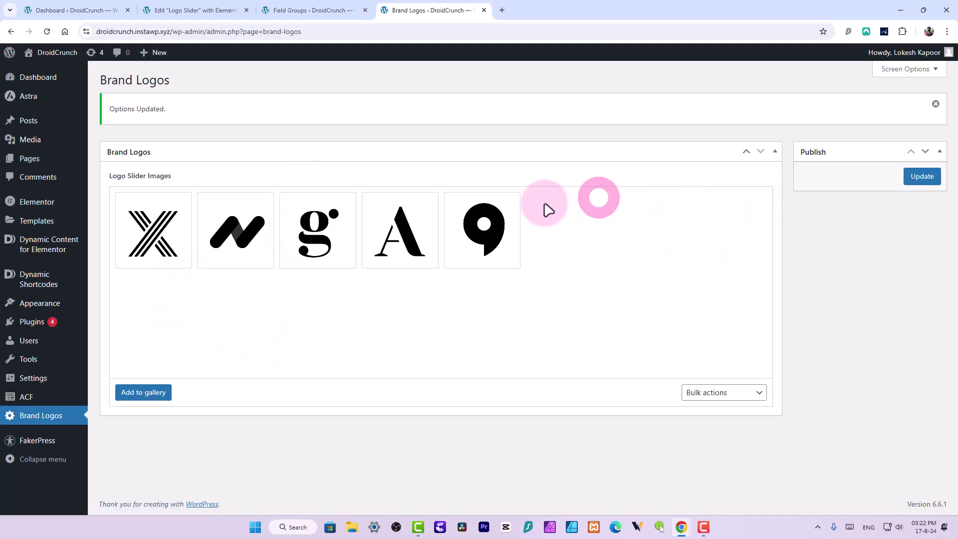
left_click(516, 197)
left_click(432, 197)
Remove the g logo and save the gallery with only X and N
left_click(343, 202)
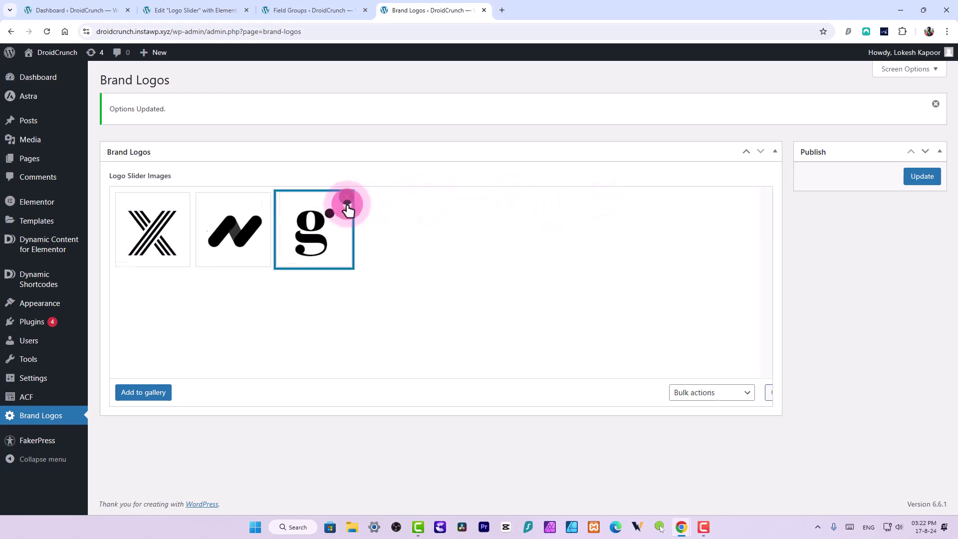
left_click(269, 199)
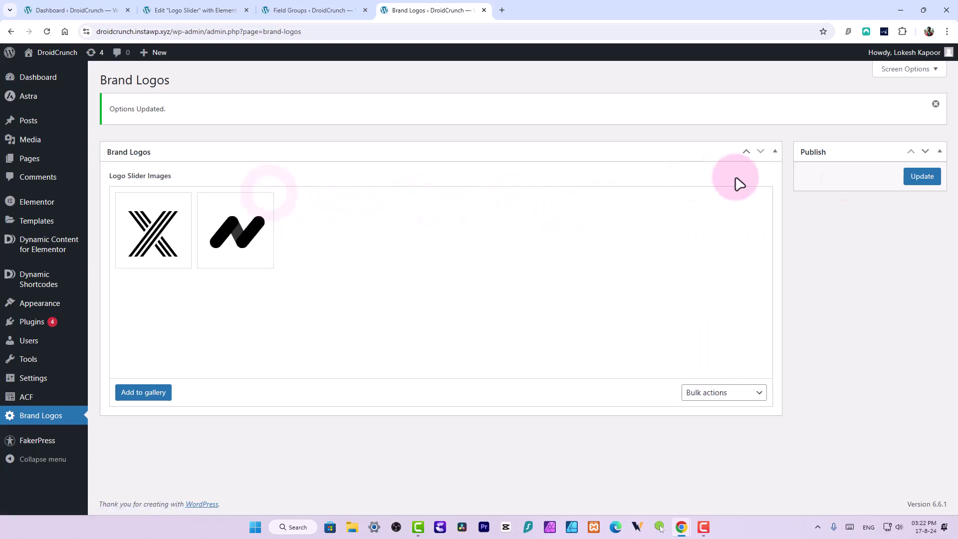
left_click(921, 177)
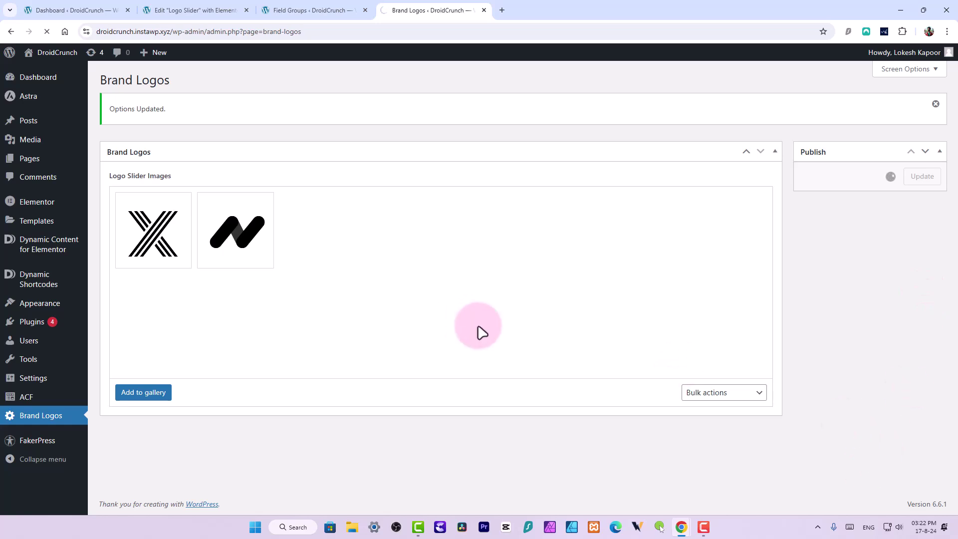
left_click(189, 7)
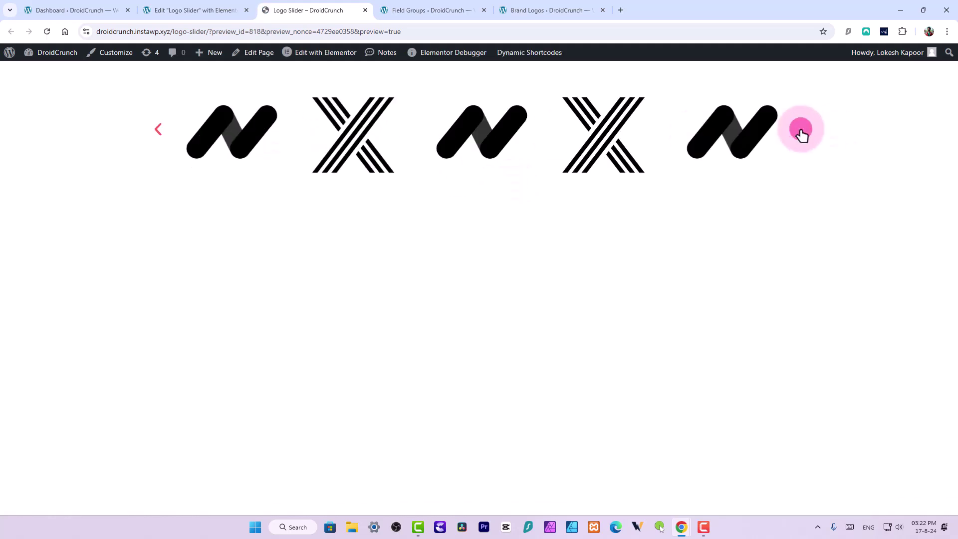
Set the Image Carousel's Infinite Loop to No, keeping 5 slides to show
left_click(560, 228)
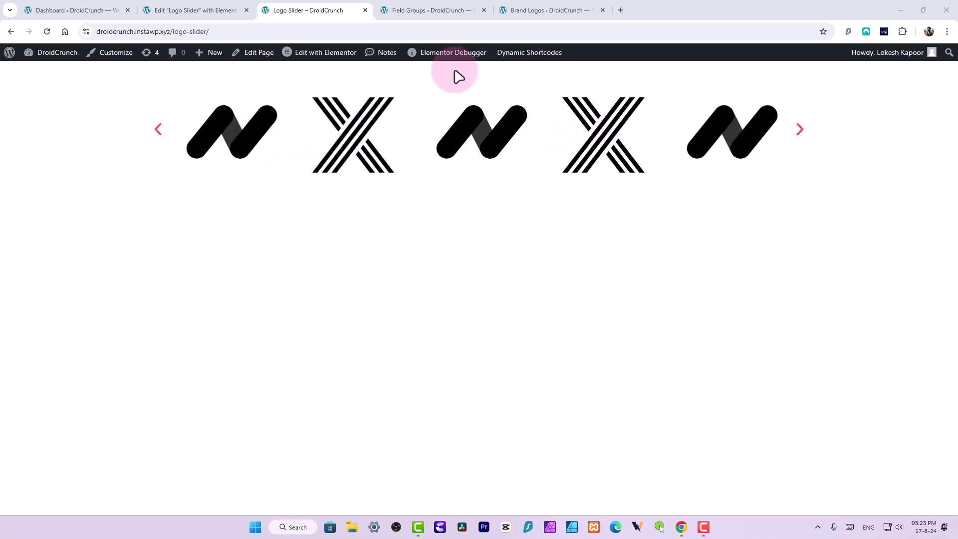
left_click_drag(740, 143, 240, 138)
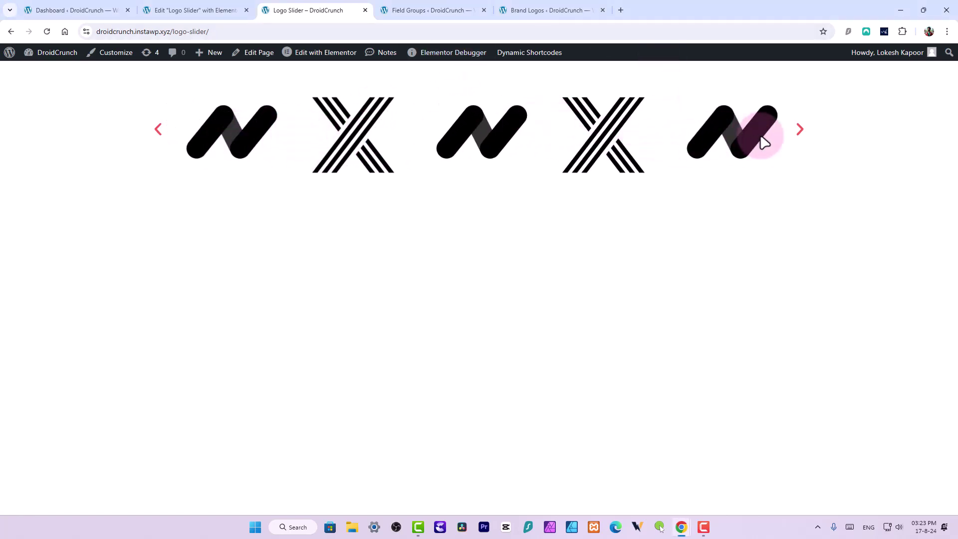
left_click(149, 8)
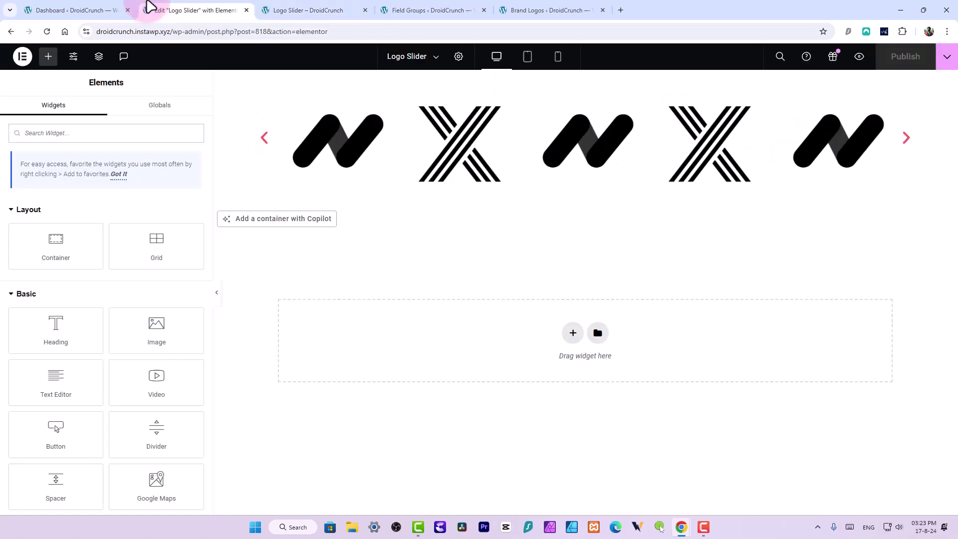
left_click(417, 154)
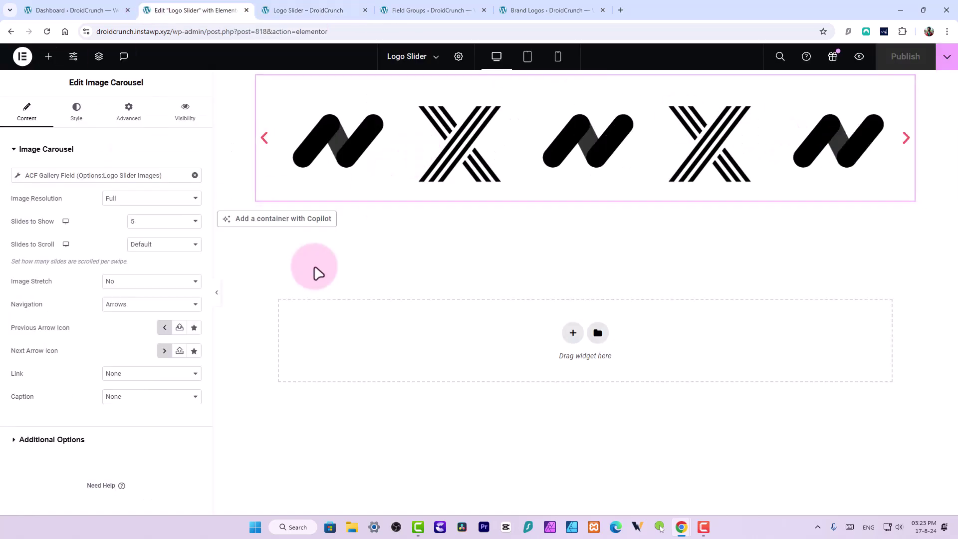
left_click(138, 225)
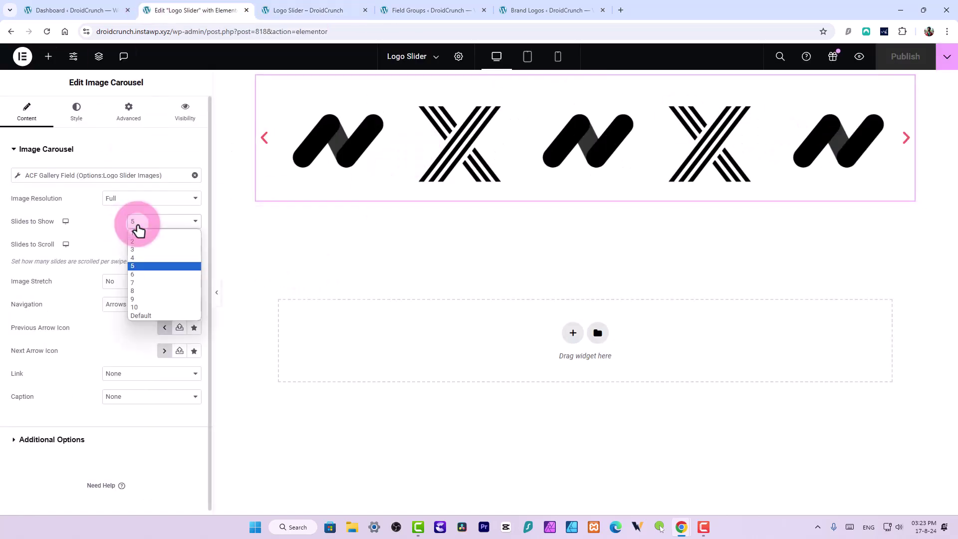
left_click(104, 236)
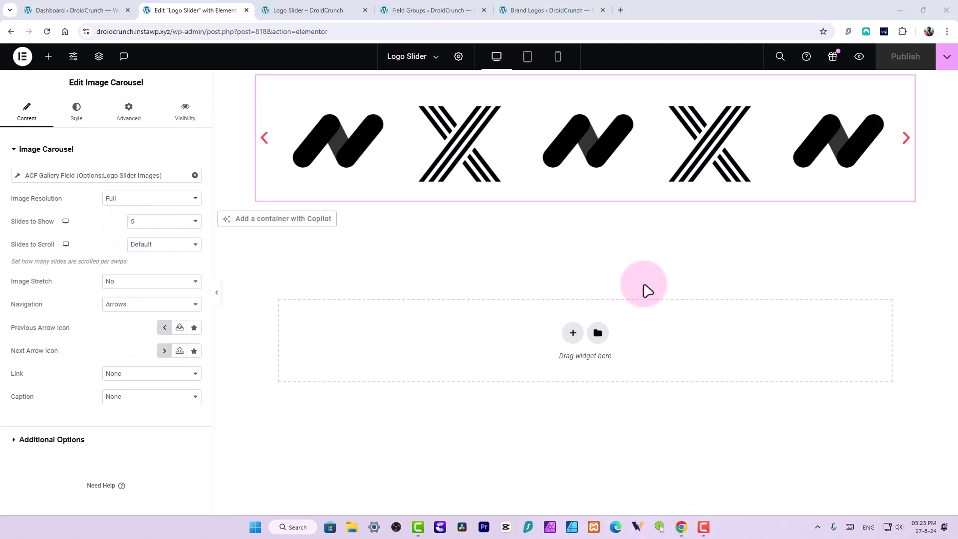
left_click(704, 527)
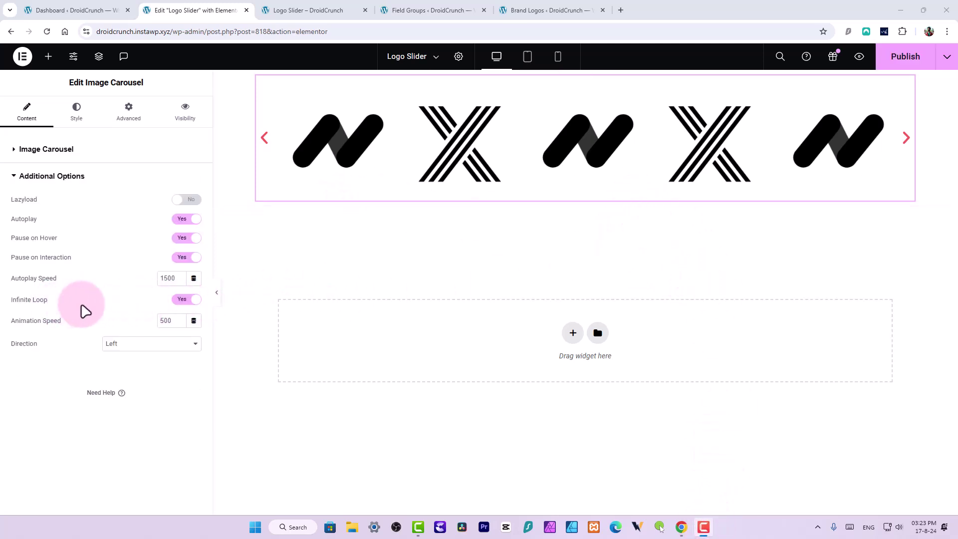
left_click(186, 300)
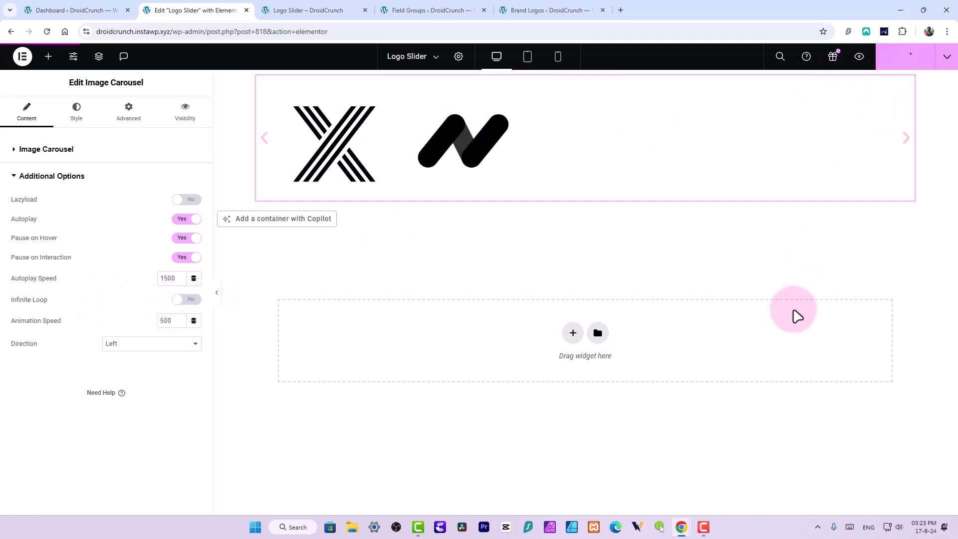
Reload the live Logo Slider page to confirm X and N show once
left_click(315, 11)
right_click(314, 20)
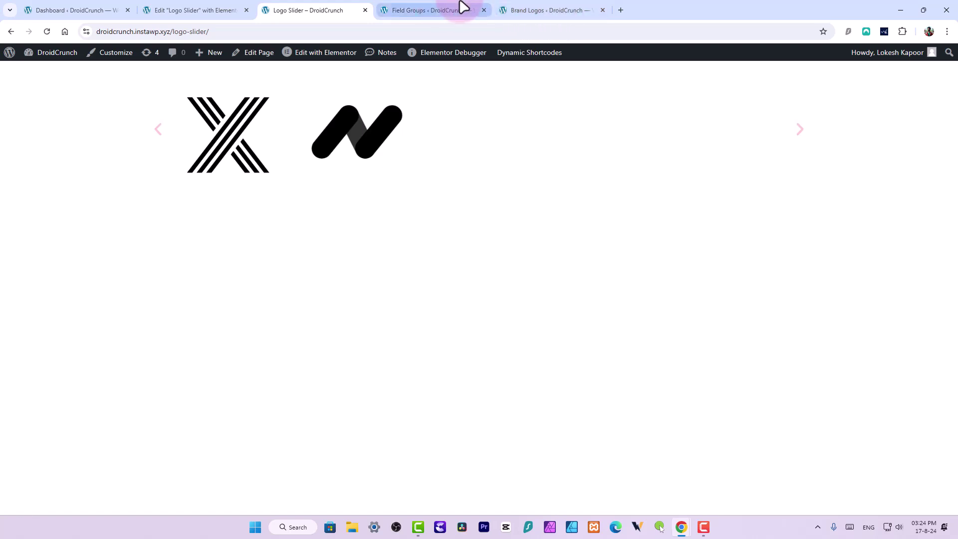
left_click(518, 10)
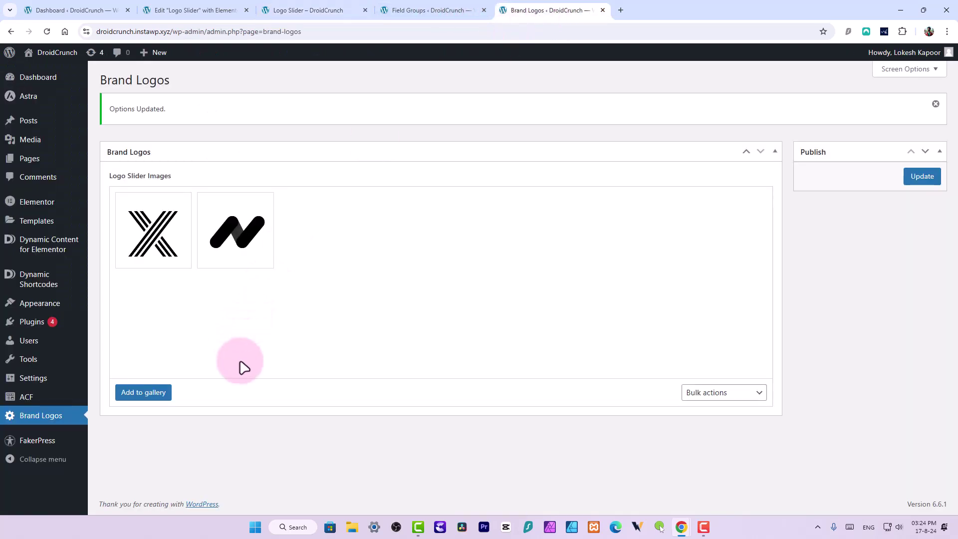
Re-add the g, A, 9, R, mountains, half-circle and leaf logos and save the gallery
left_click(160, 394)
left_click(239, 198)
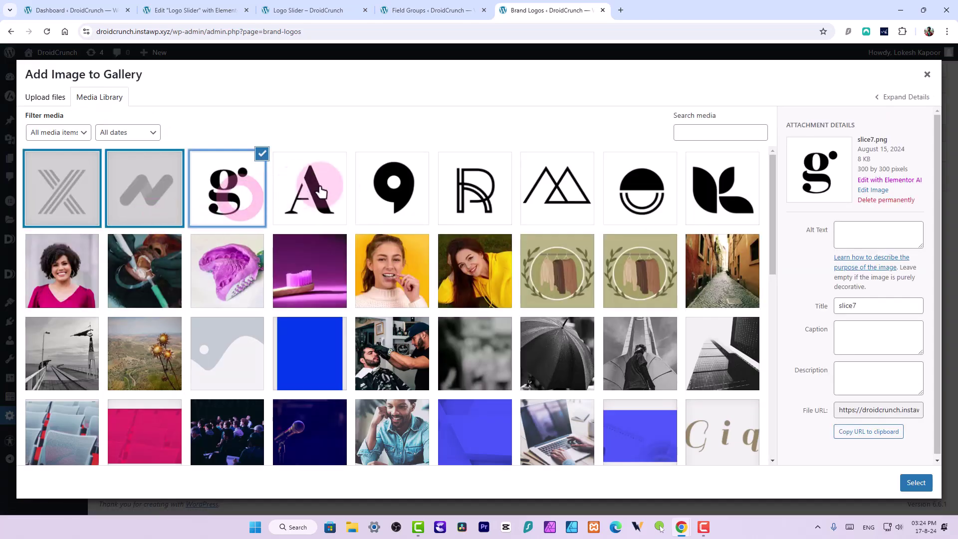
left_click(321, 191)
left_click(394, 190)
left_click(474, 189)
left_click(556, 188)
left_click(641, 189)
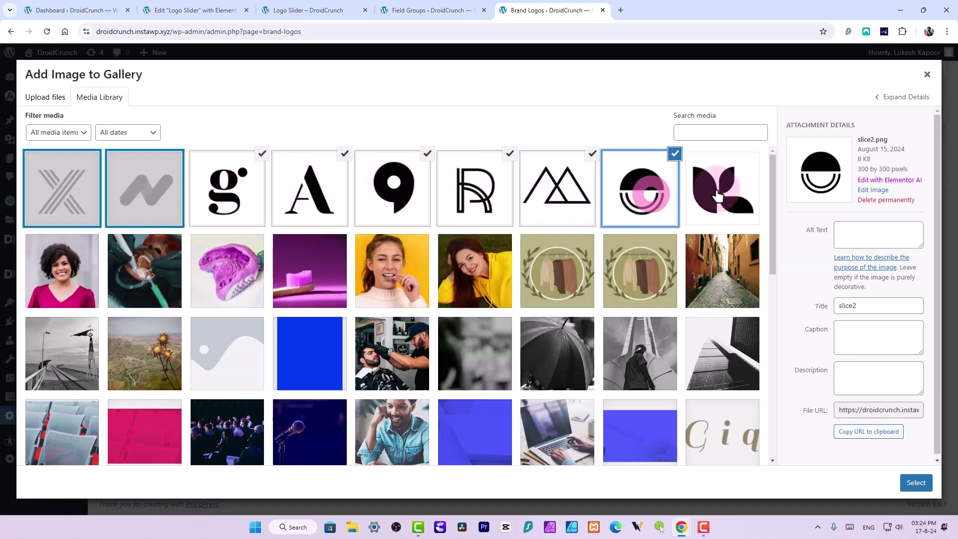
left_click(716, 196)
left_click(908, 486)
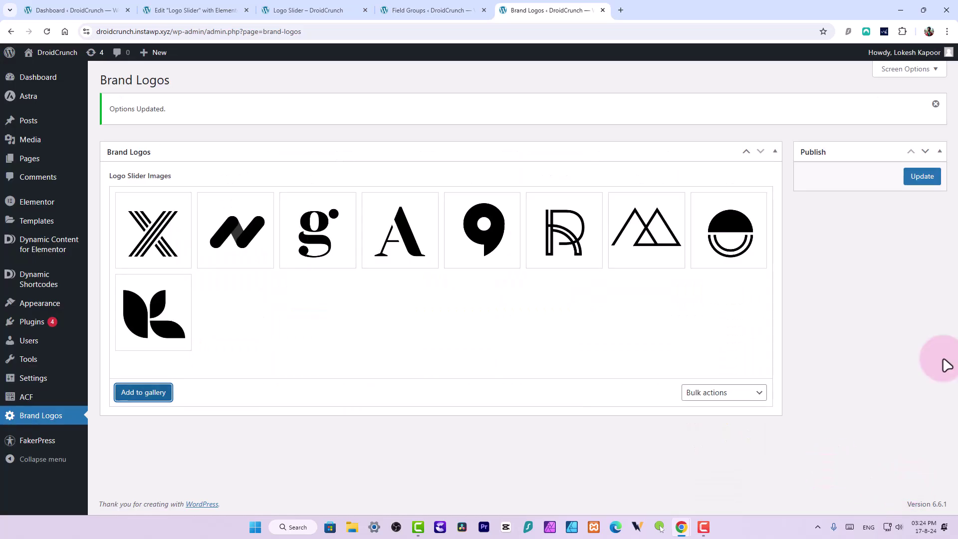
left_click(922, 176)
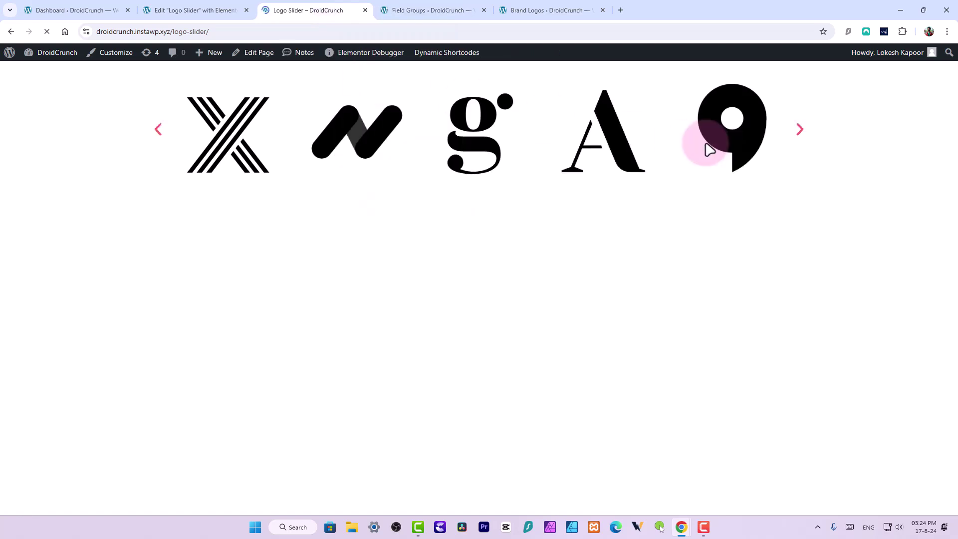
Advance the live carousel three times to its final five logos ending with the leaf
left_click(794, 138)
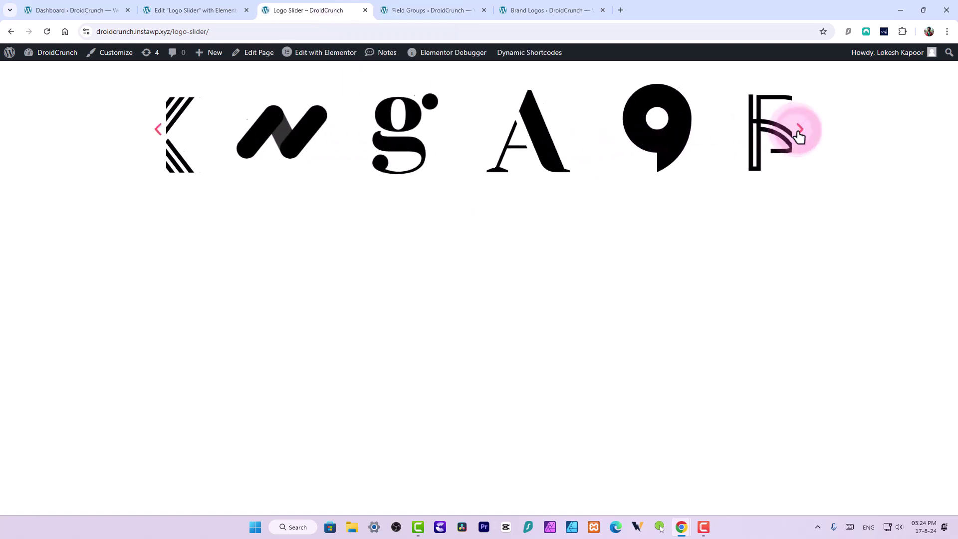
left_click(796, 136)
left_click(797, 136)
left_click(797, 135)
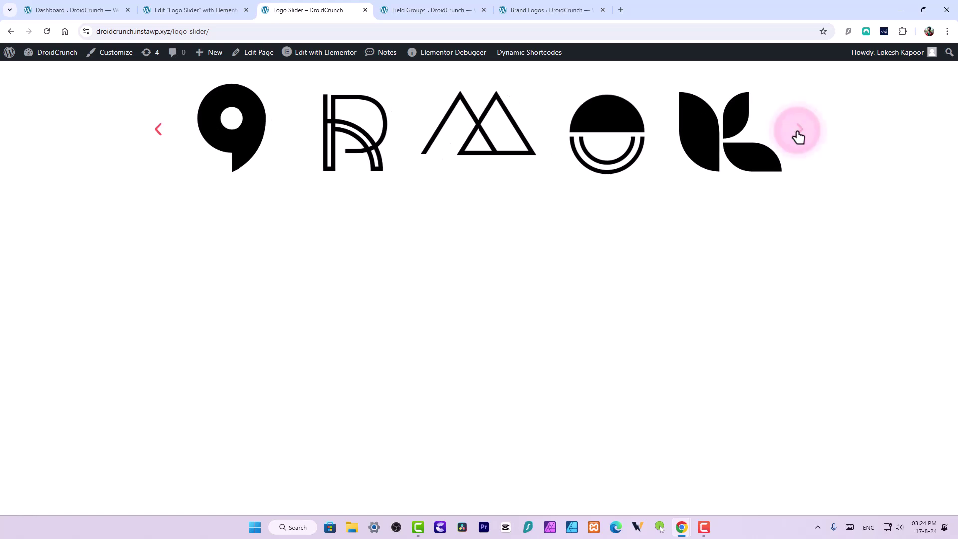